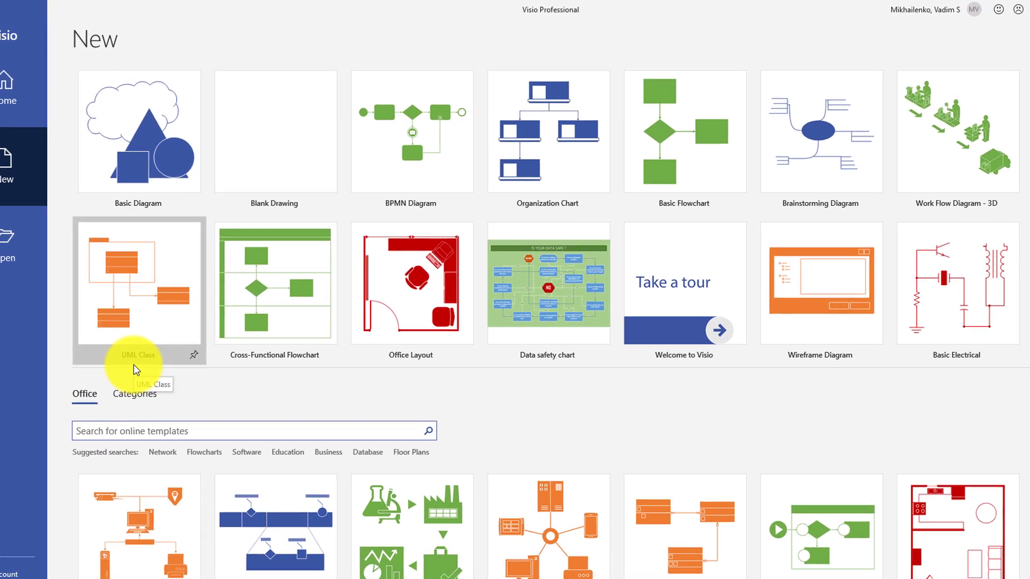
Search the templates for 'bpmn' and start a drawing from the BPMN Diagram result
{"action": "type", "text": "bpmn"}
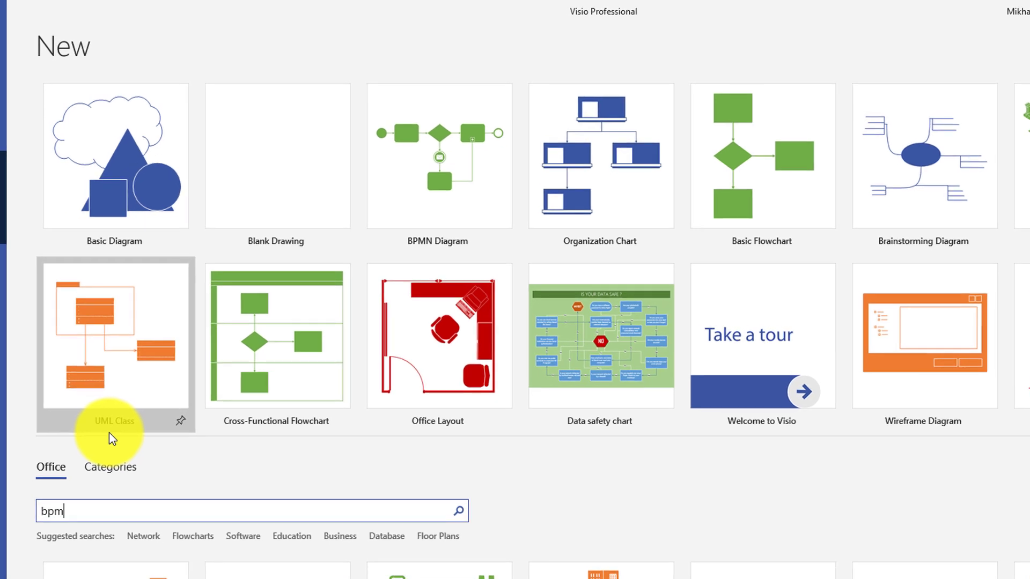
{"action": "key", "text": "Return"}
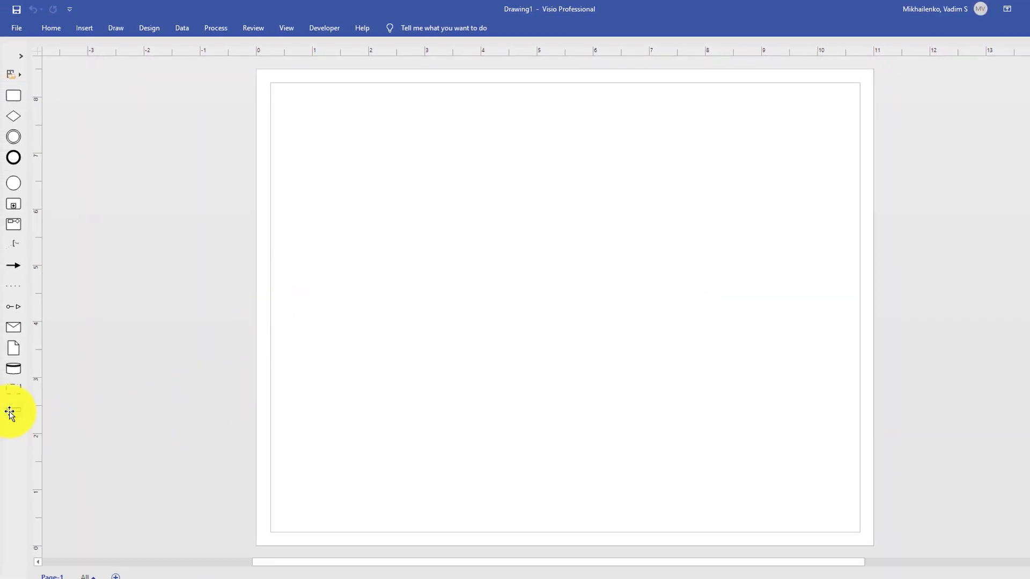
Place a swimlane at the top of the page and name it 'Requestor'
{"action": "left_click_drag", "start_coordinate": [314, 318], "coordinate": [408, 114]}
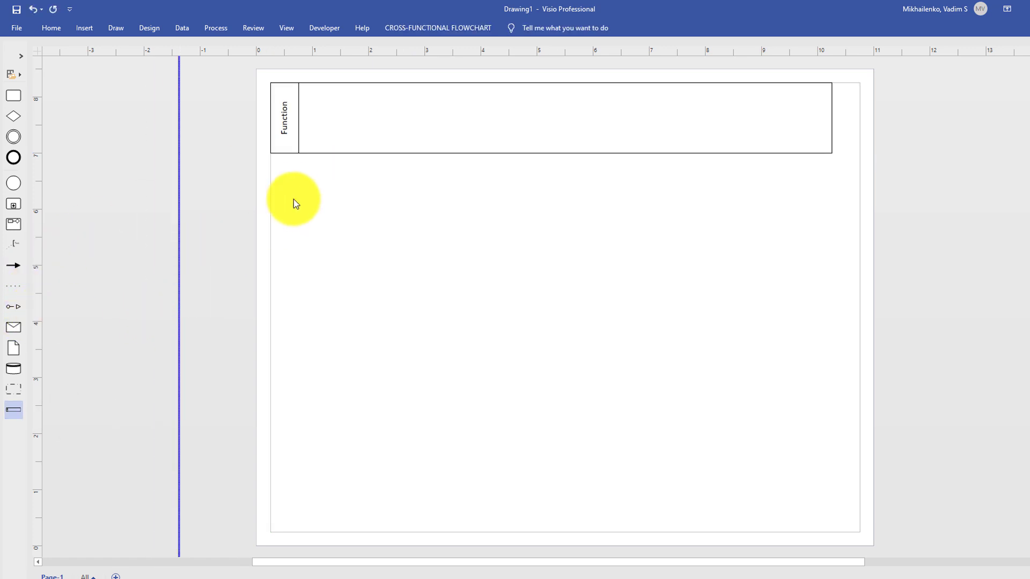
{"action": "double_click", "coordinate": [283, 125]}
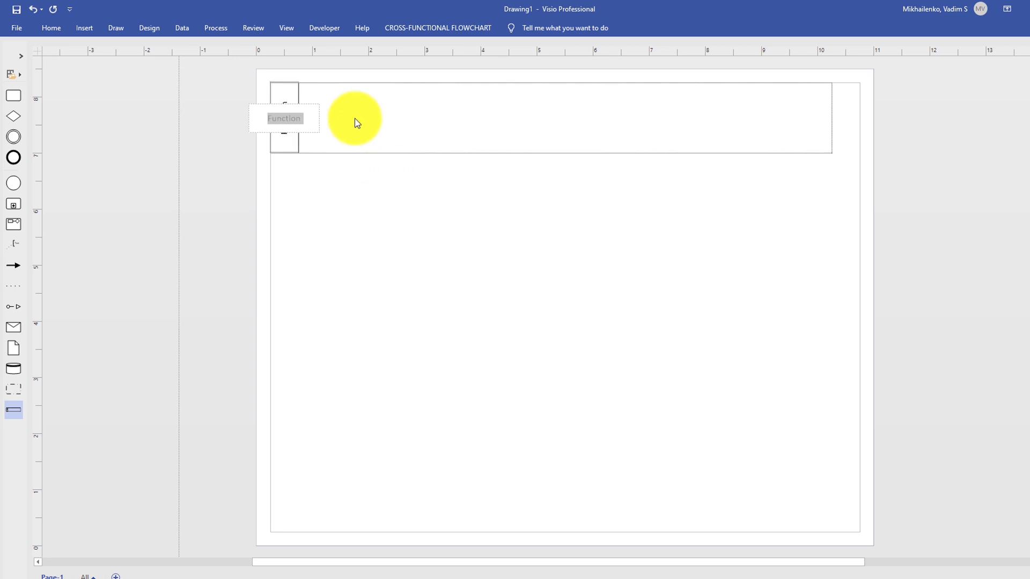
{"action": "type", "text": "Requestor"}
{"action": "left_click", "coordinate": [81, 230]}
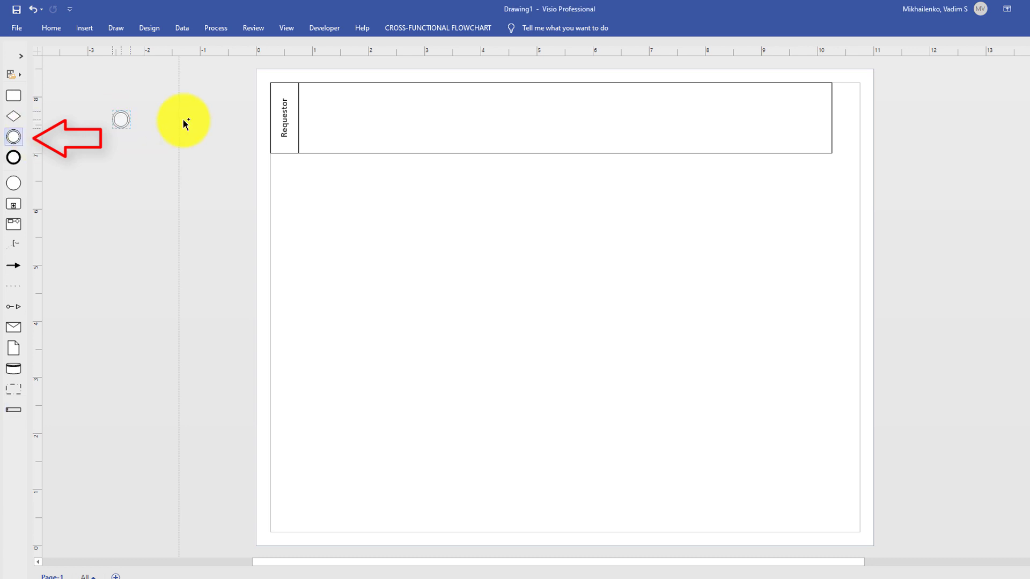
Drop a Start event in the Requestor lane and auto-connect a 'Submit Request' task after it
{"action": "left_click_drag", "start_coordinate": [184, 123], "coordinate": [330, 115]}
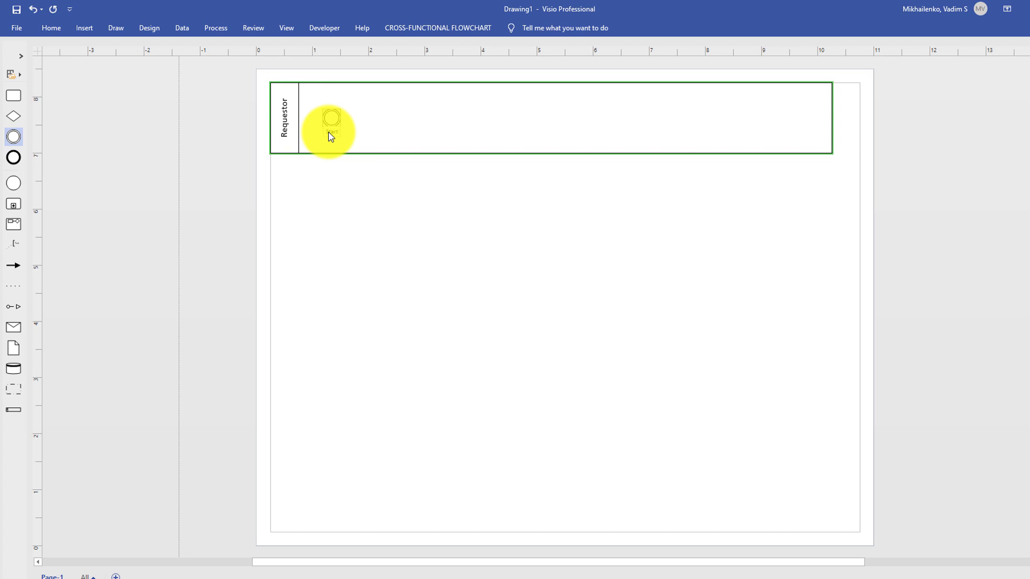
{"action": "mouse_move", "coordinate": [357, 121]}
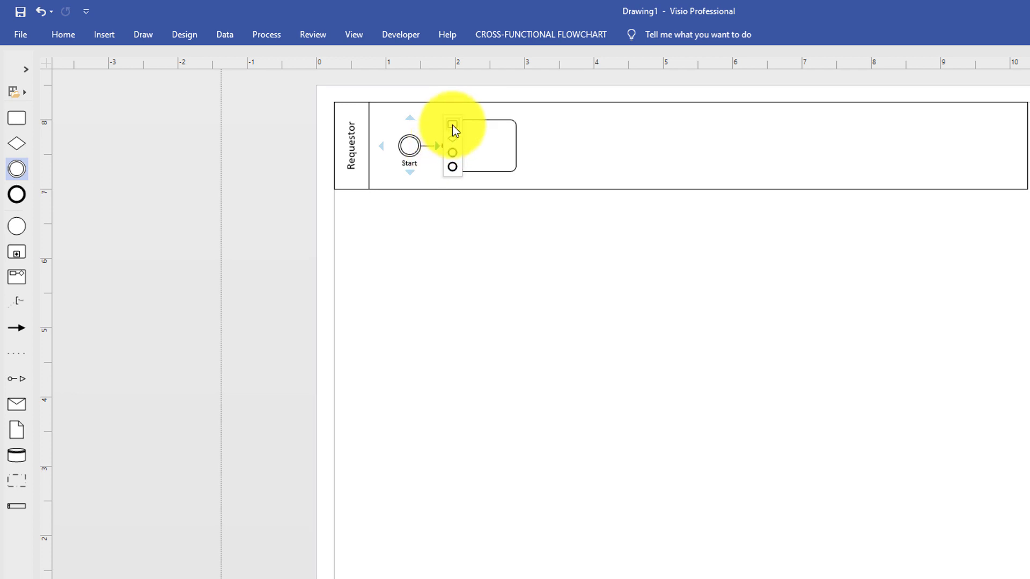
{"action": "left_click", "coordinate": [455, 130]}
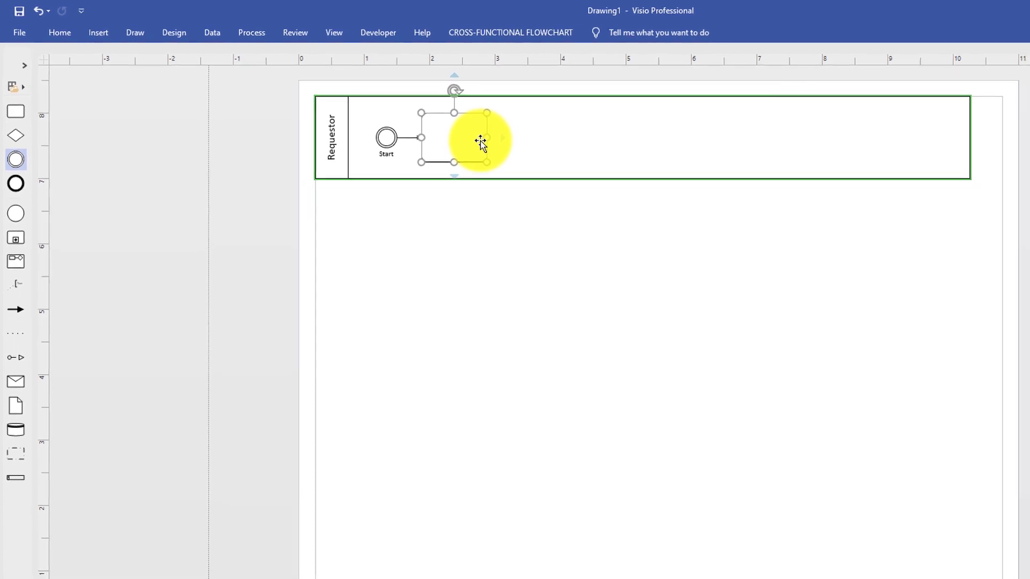
{"action": "type", "text": "Submit Request"}
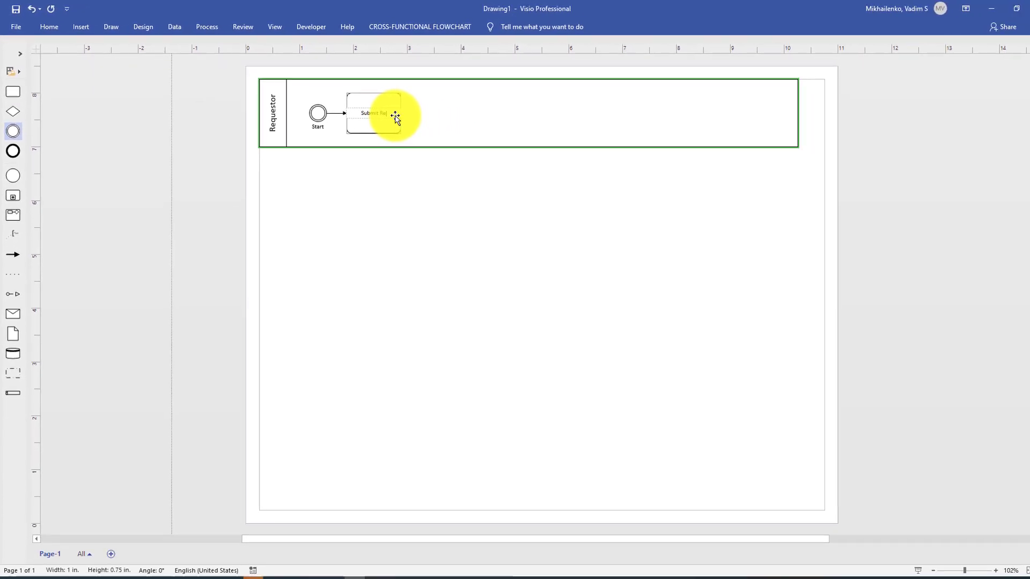
{"action": "left_click", "coordinate": [683, 342]}
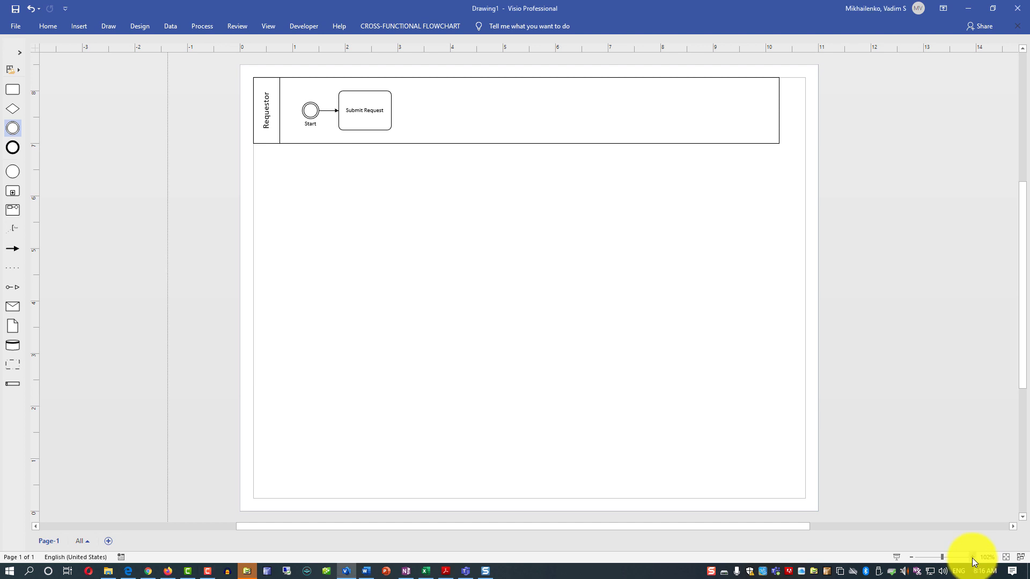
Zoom in on the Requestor lane and move Submit Request further right
{"action": "left_click", "coordinate": [972, 558]}
{"action": "scroll", "coordinate": [635, 272], "scroll_direction": "up", "scroll_amount": 3}
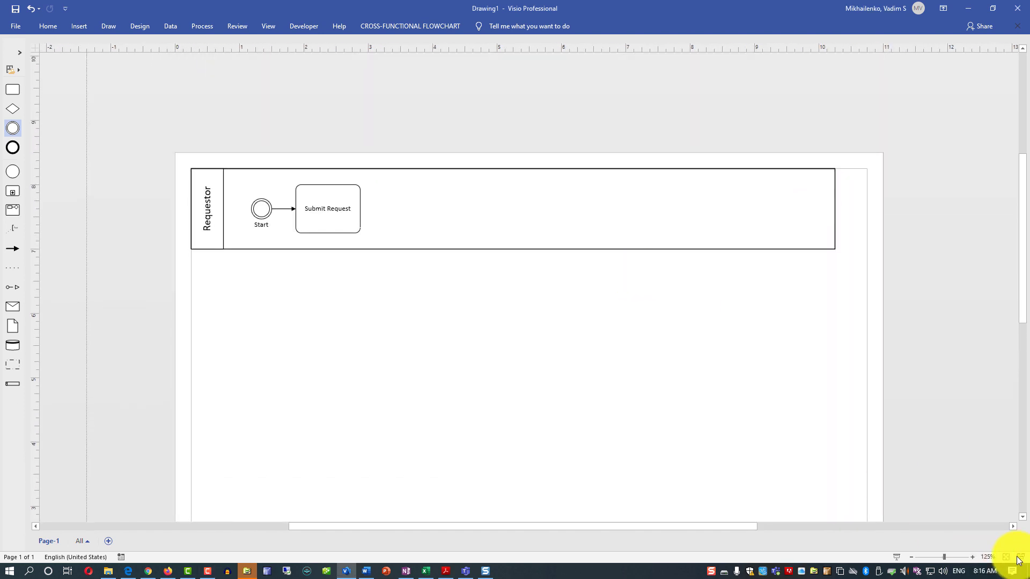
{"action": "left_click", "coordinate": [975, 556]}
{"action": "left_click", "coordinate": [972, 557]}
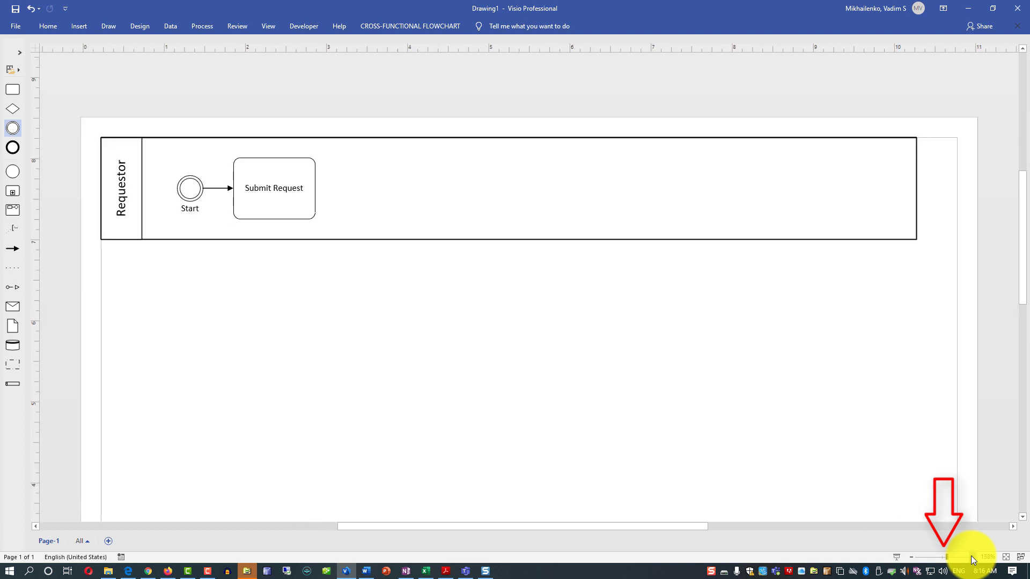
{"action": "left_click_drag", "start_coordinate": [689, 525], "coordinate": [608, 525]}
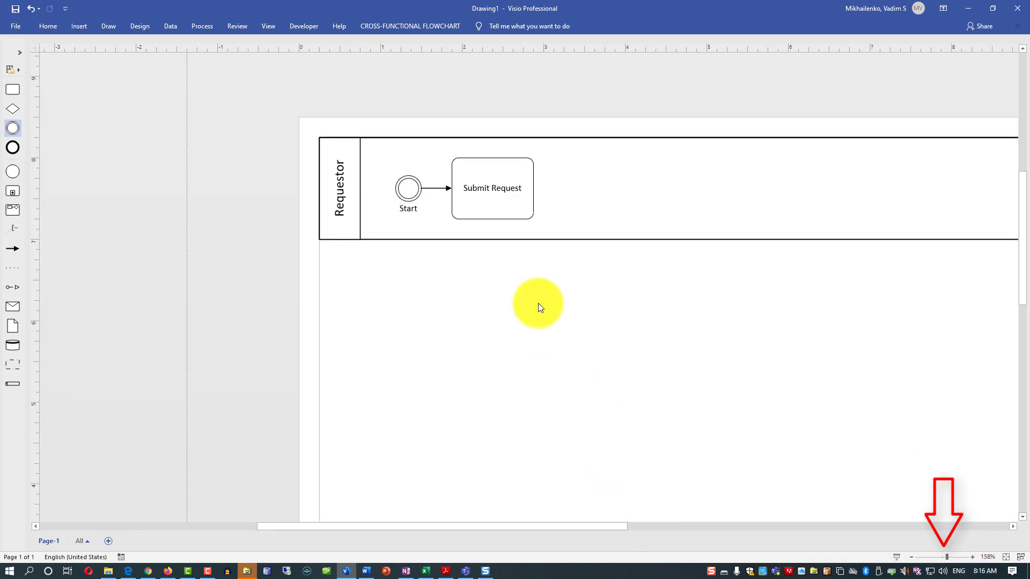
{"action": "left_click", "coordinate": [523, 206]}
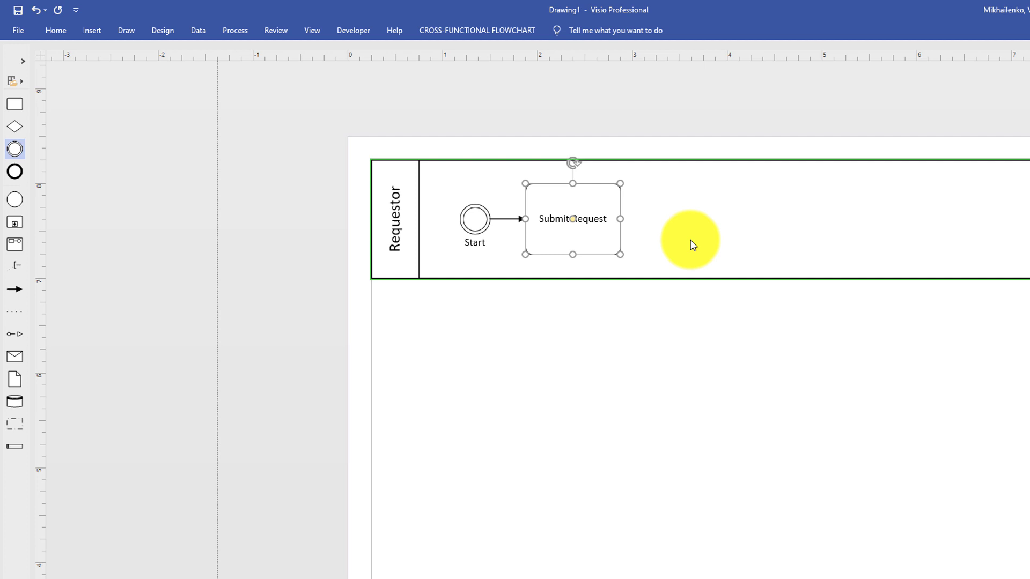
{"action": "left_click_drag", "start_coordinate": [642, 252], "coordinate": [724, 250]}
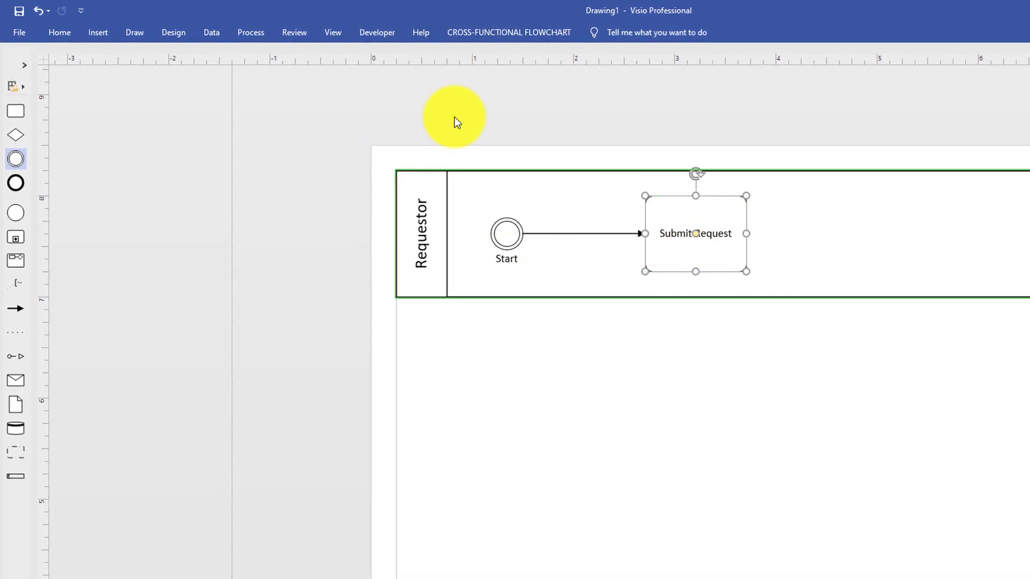
Copy Submit Request, place the copy after Start, and relabel it 'Document Business Need'
{"action": "left_click", "coordinate": [58, 33]}
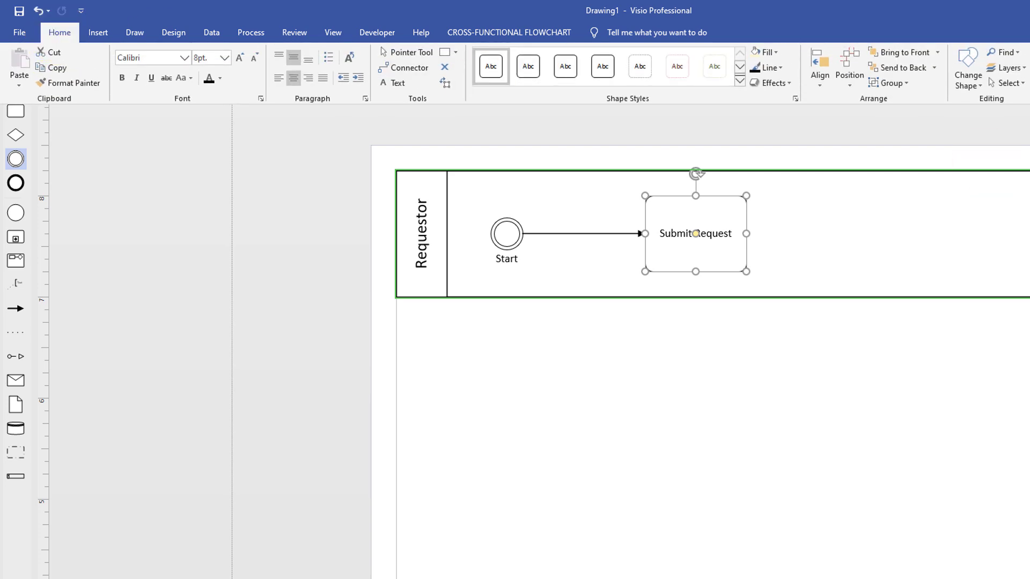
{"action": "key", "text": "ctrl+F1"}
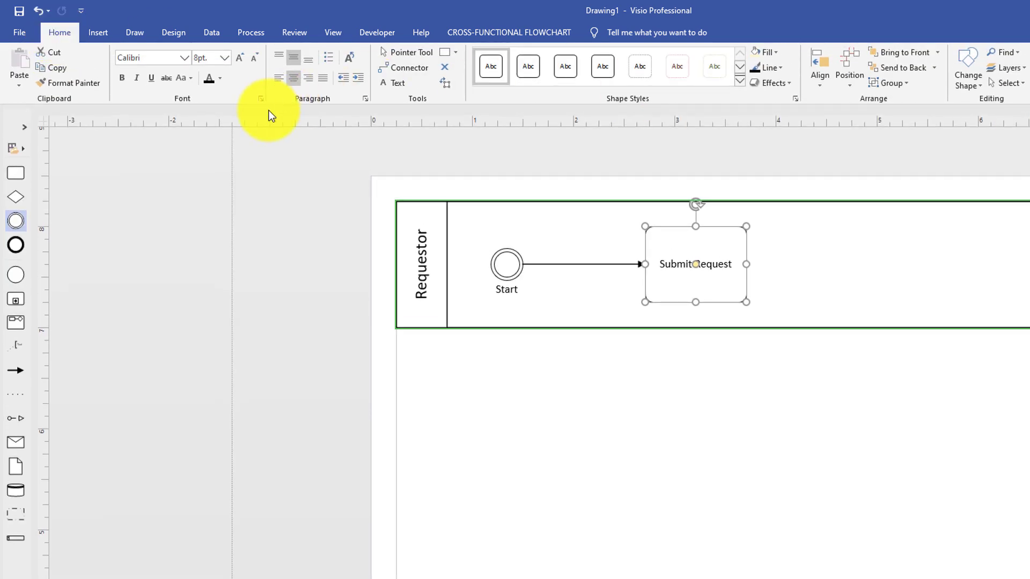
{"action": "left_click", "coordinate": [52, 68]}
{"action": "left_click", "coordinate": [792, 291]}
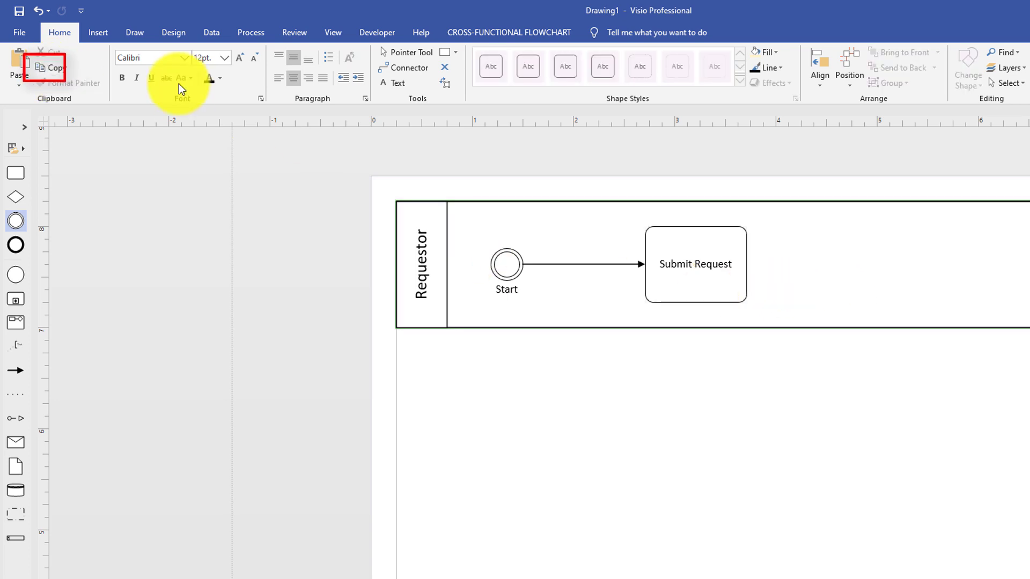
{"action": "left_click", "coordinate": [16, 69]}
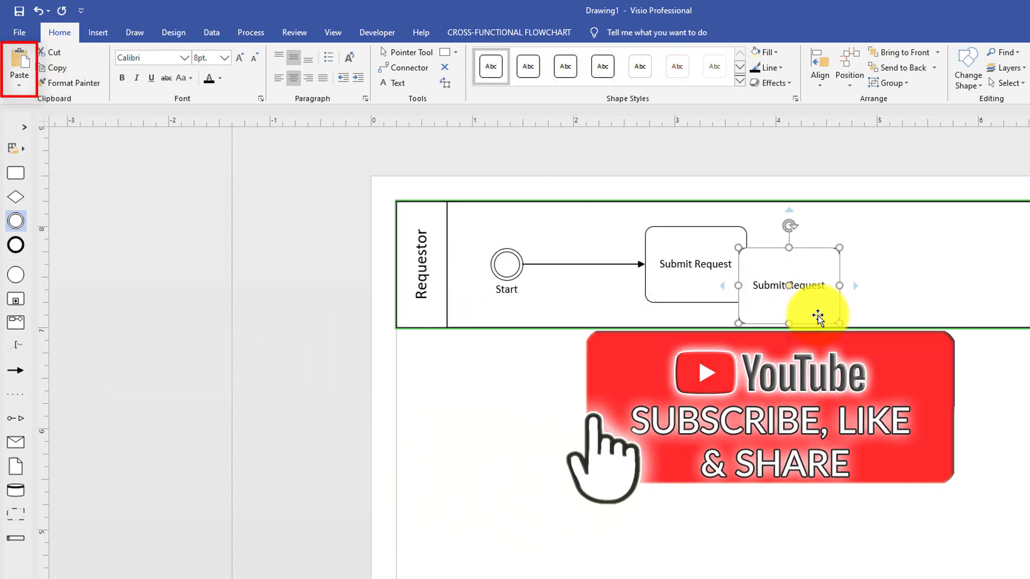
{"action": "left_click_drag", "start_coordinate": [823, 312], "coordinate": [613, 291]}
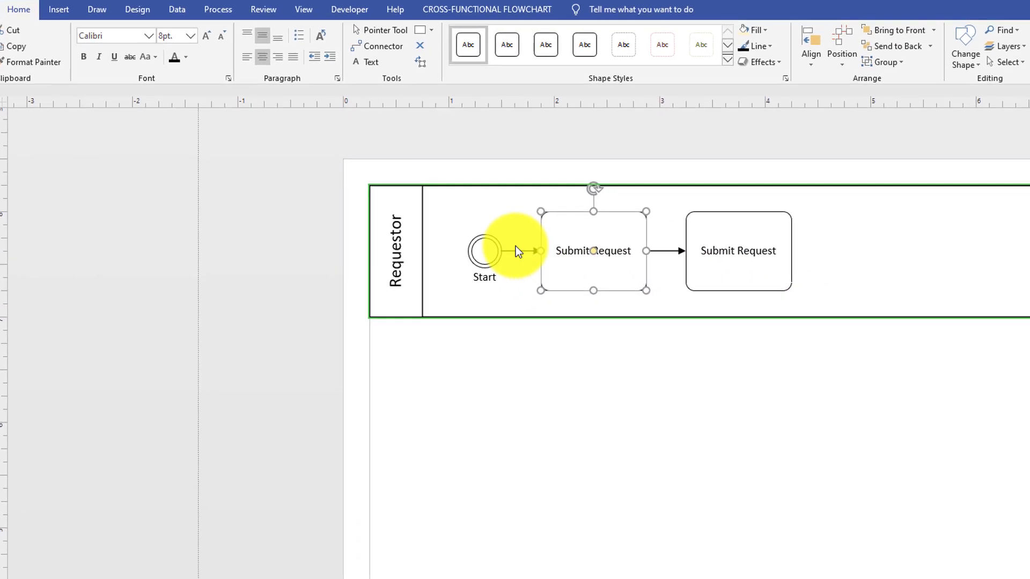
{"action": "double_click", "coordinate": [582, 220]}
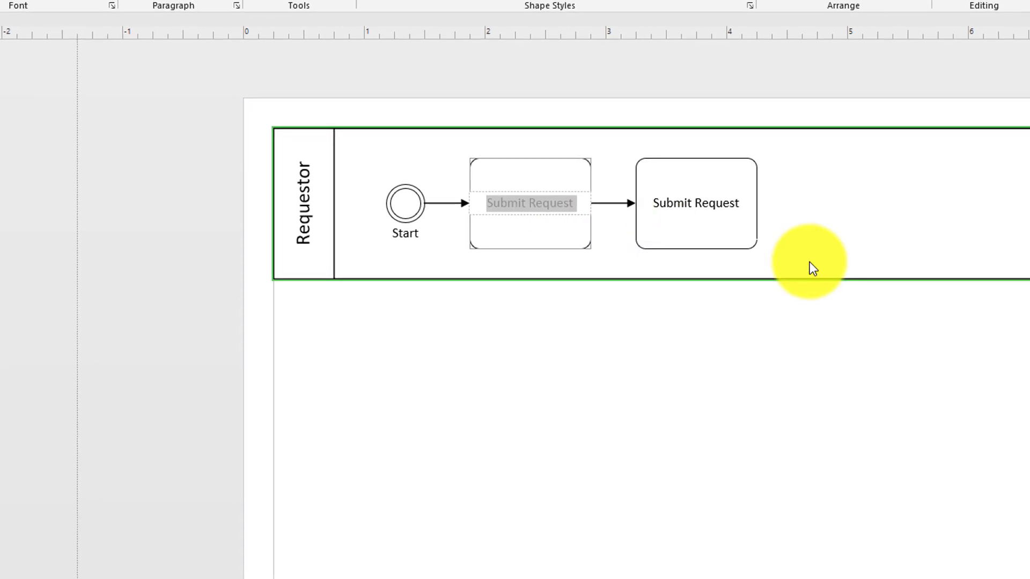
{"action": "type", "text": "Docu"}
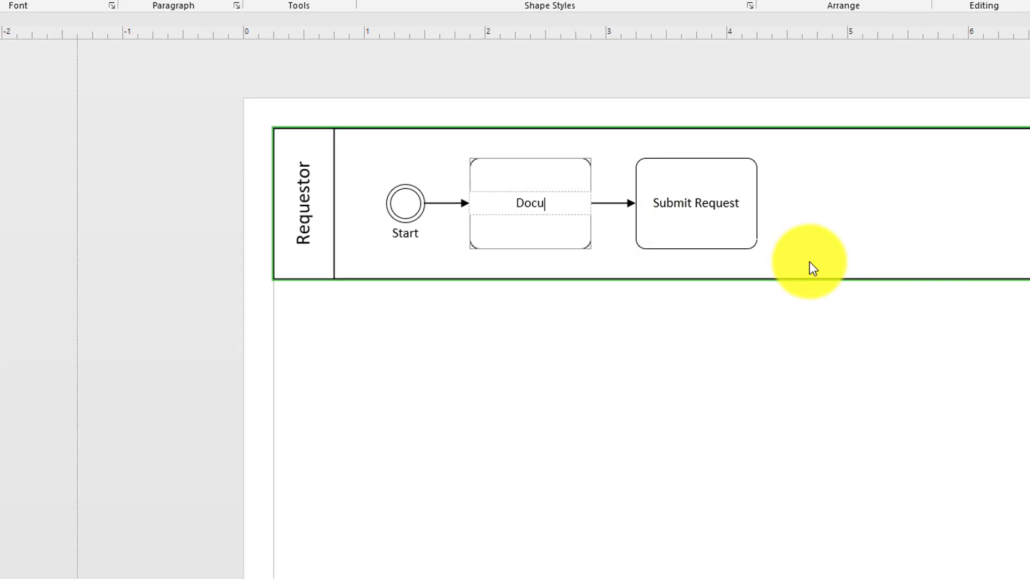
{"action": "type", "text": "ment Business Need"}
{"action": "left_click", "coordinate": [624, 514]}
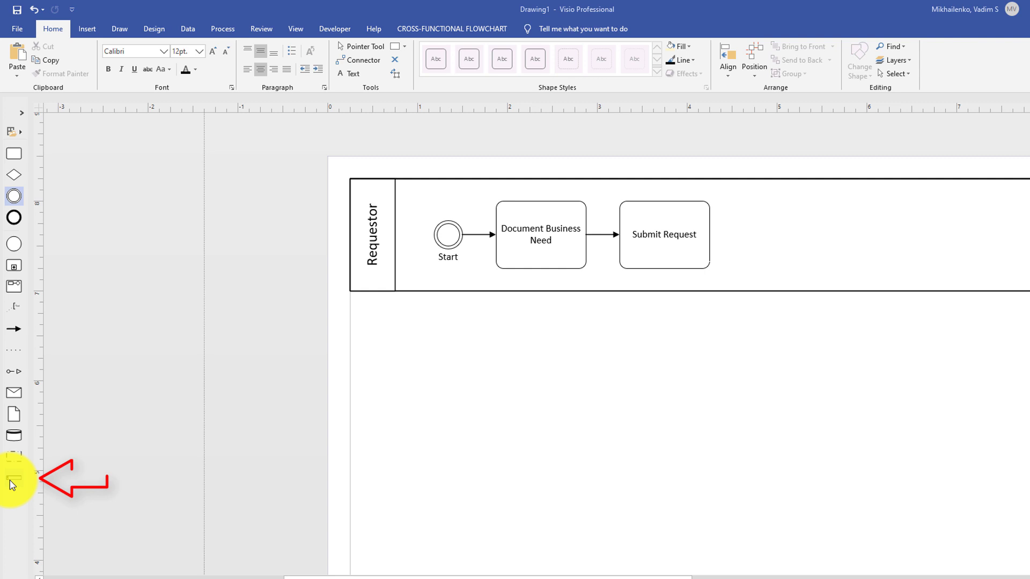
Add a second swimlane below Requestor and title the pool 'Procurement Request Approval Process'
{"action": "left_click_drag", "start_coordinate": [17, 479], "coordinate": [750, 491]}
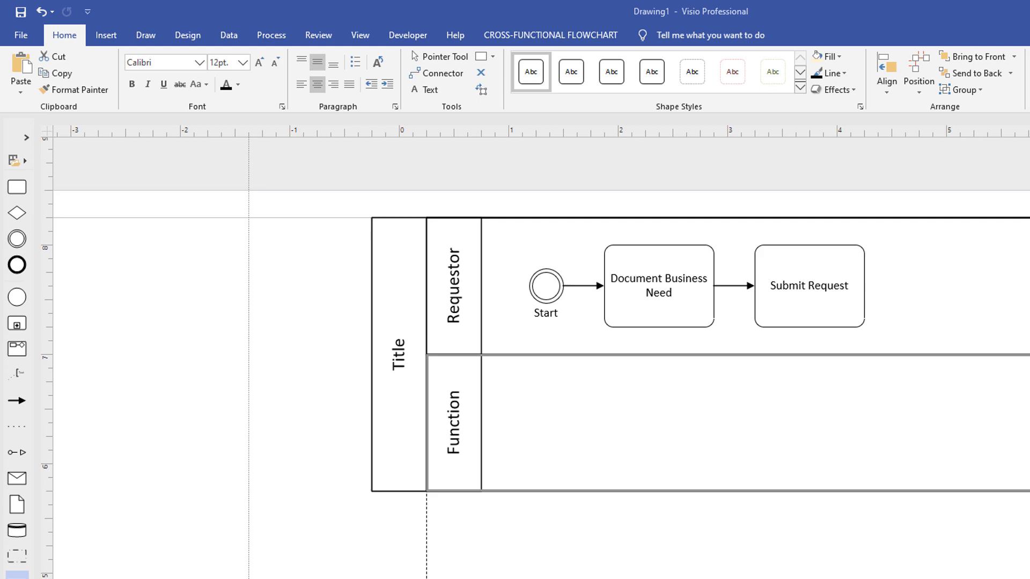
{"action": "left_click", "coordinate": [400, 346]}
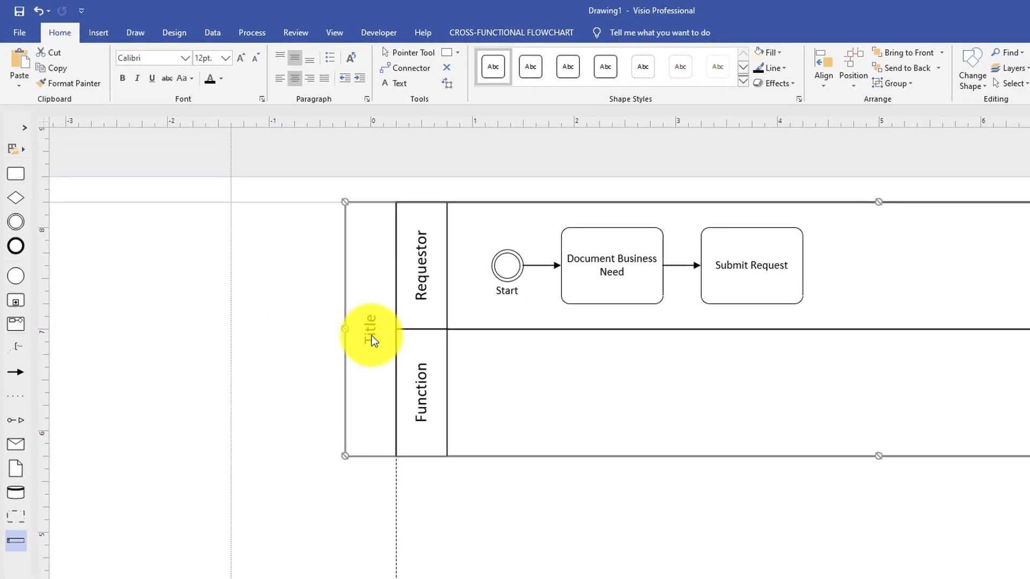
{"action": "double_click", "coordinate": [371, 335]}
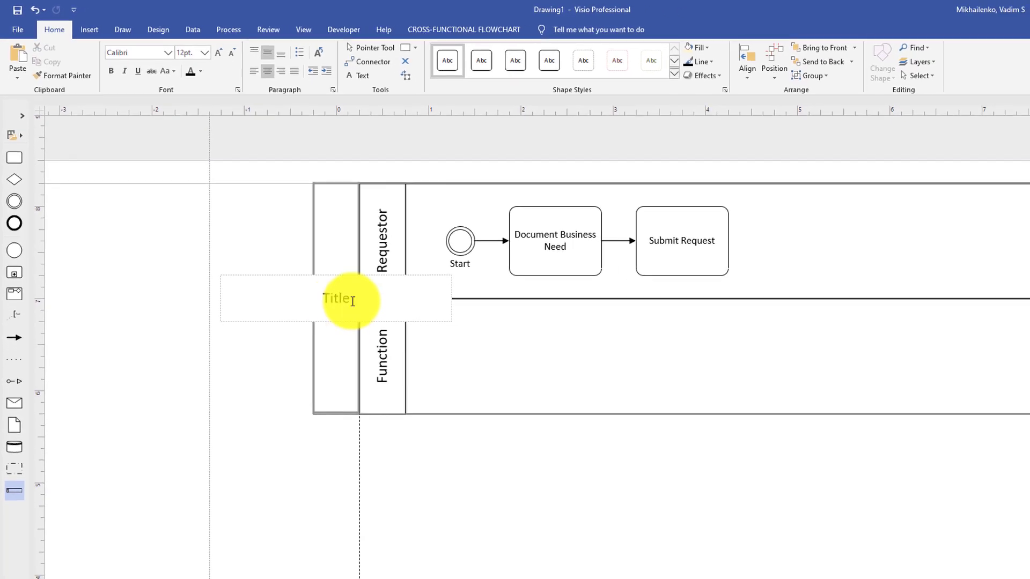
{"action": "type", "text": "Procurement Request Approval Process"}
{"action": "left_click", "coordinate": [517, 449]}
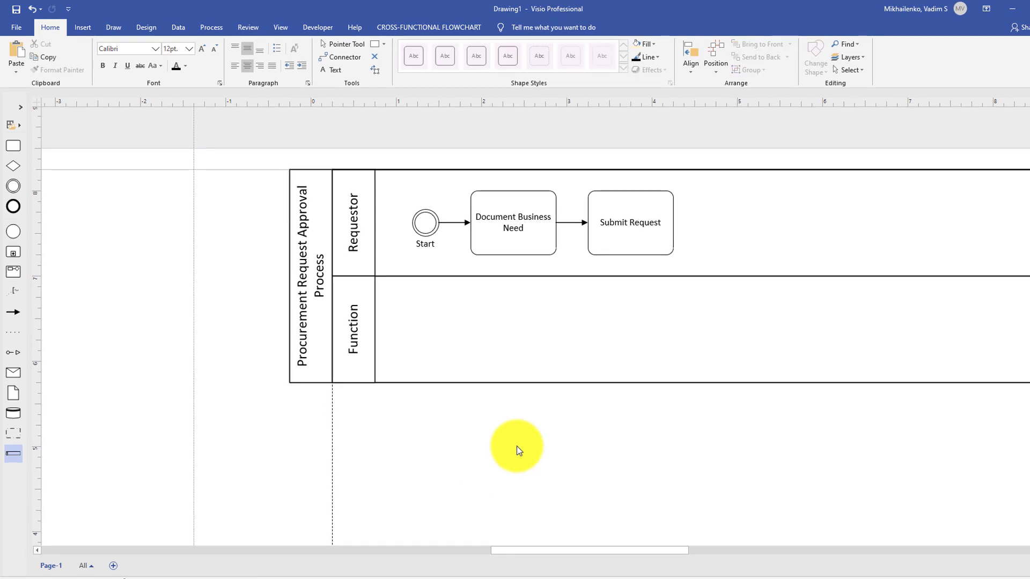
Rename the new lane 'Supervisor'
{"action": "double_click", "coordinate": [353, 347]}
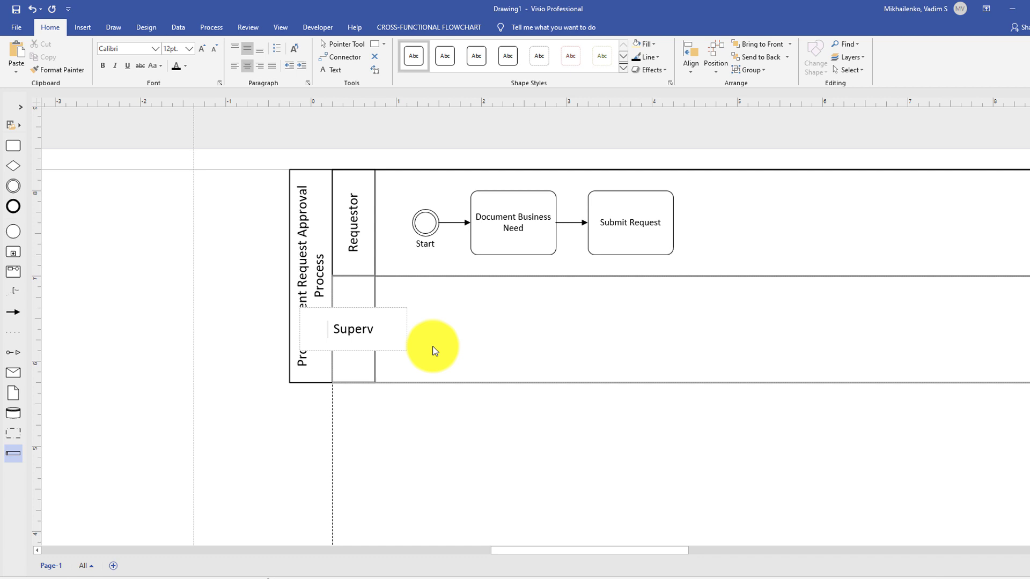
{"action": "type", "text": "Supervisor"}
{"action": "left_click", "coordinate": [432, 351]}
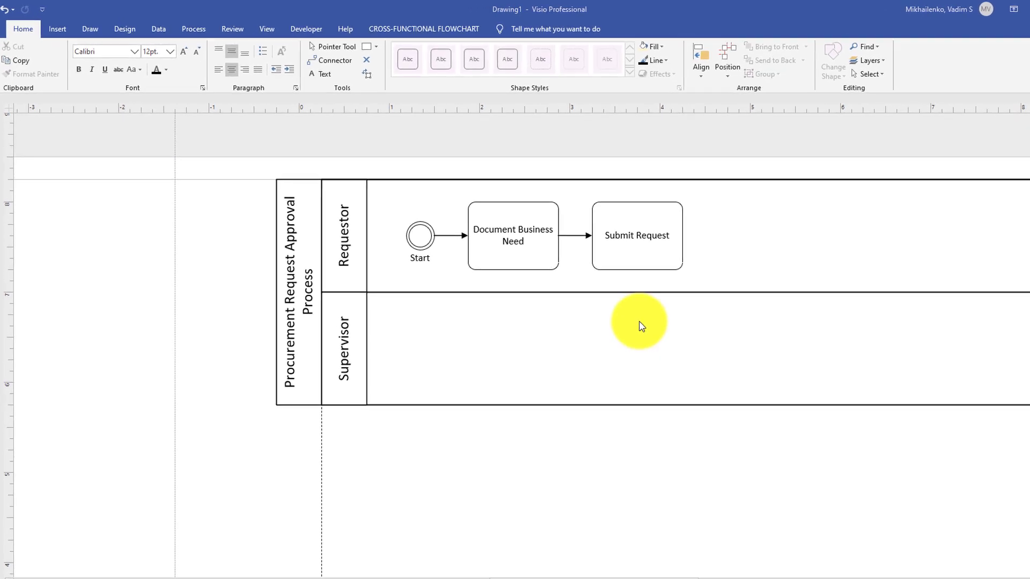
Auto-connect a 'Review Request' task below Submit Request in the Supervisor lane
{"action": "left_click", "coordinate": [677, 275]}
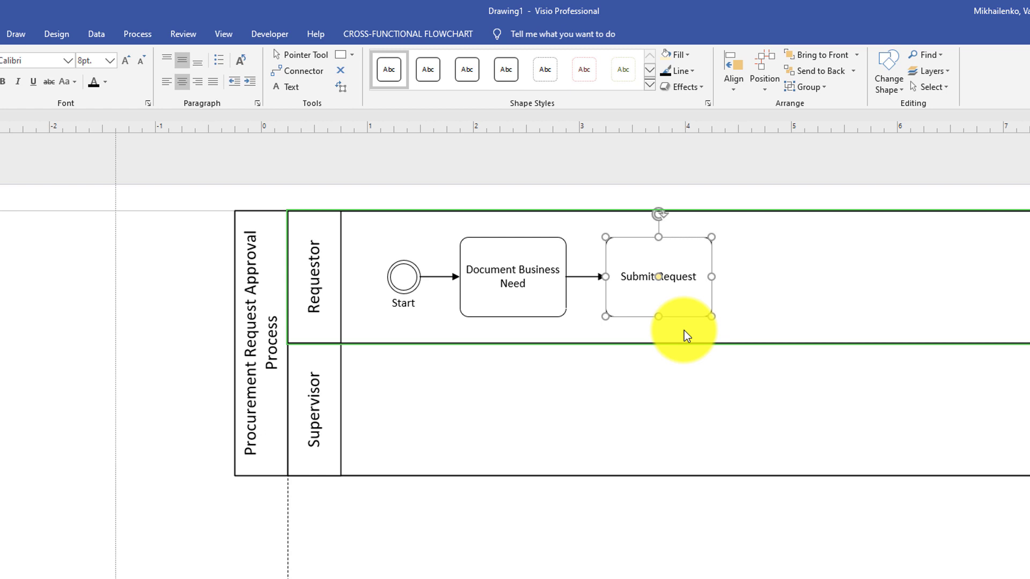
{"action": "mouse_move", "coordinate": [659, 338]}
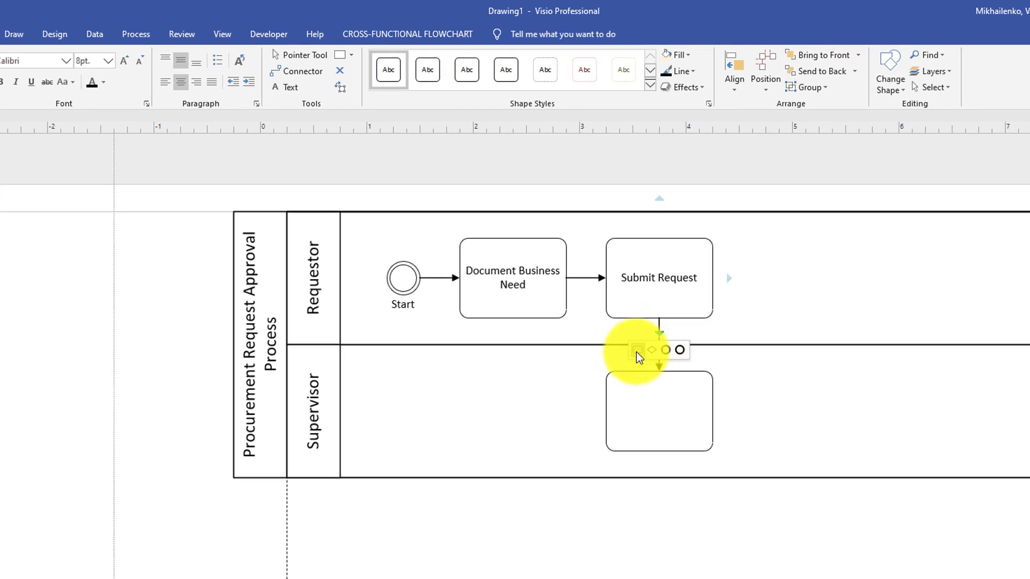
{"action": "left_click", "coordinate": [637, 352]}
{"action": "type", "text": "Review Reques"}
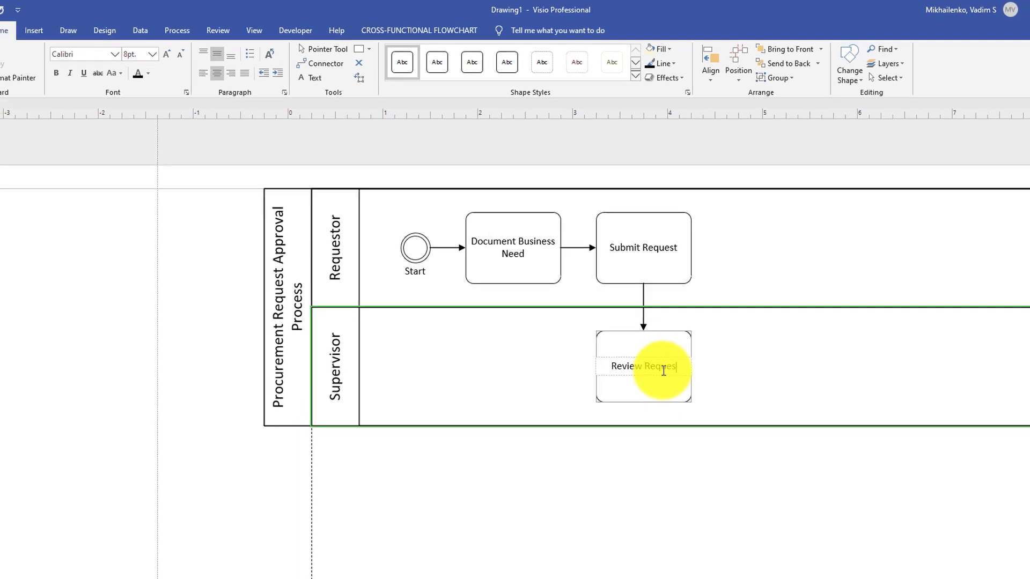
{"action": "type", "text": "t"}
{"action": "left_click", "coordinate": [751, 563]}
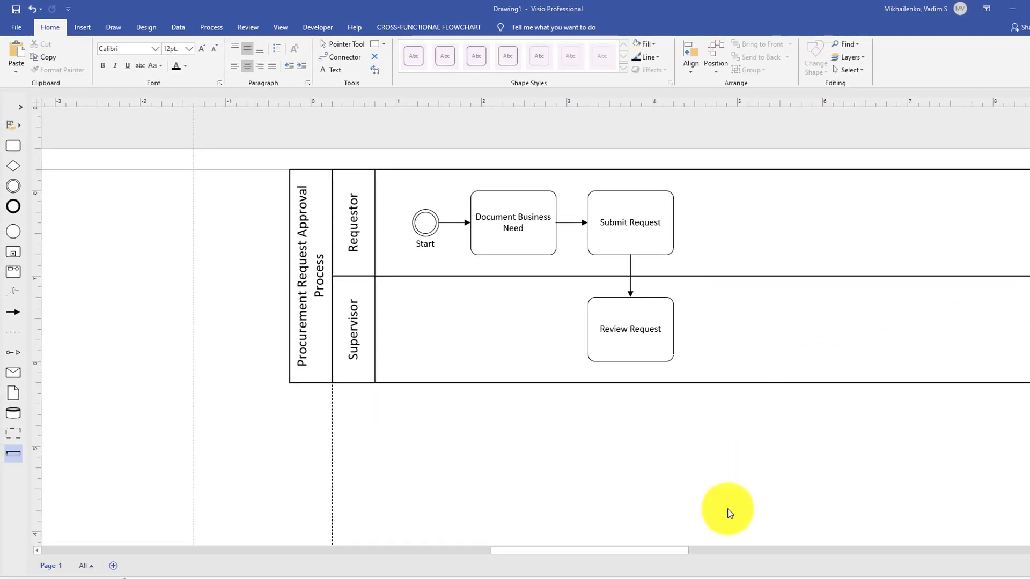
Attach an 'Approve?' decision diamond to the right of Review Request
{"action": "left_click", "coordinate": [672, 348]}
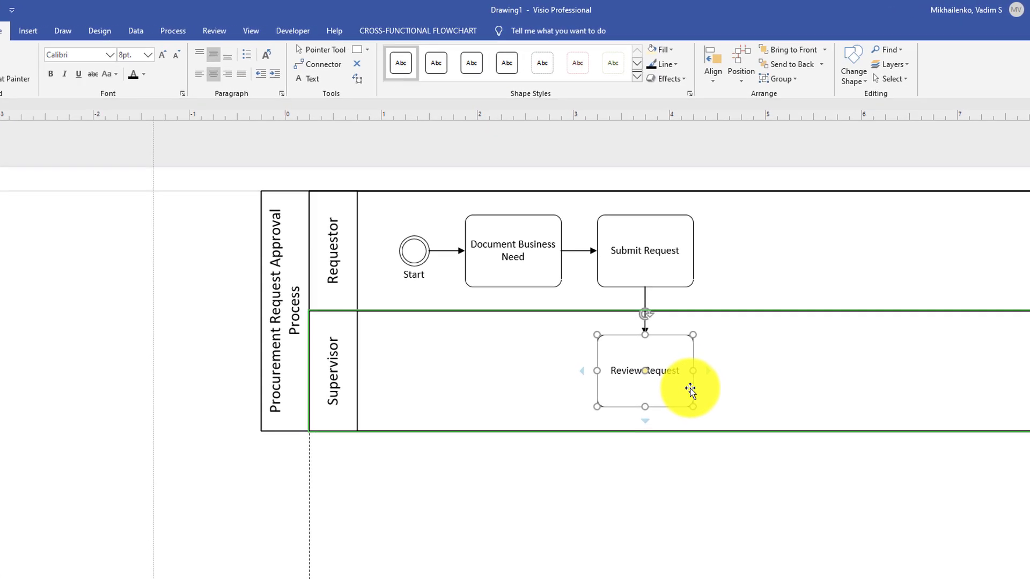
{"action": "mouse_move", "coordinate": [711, 371]}
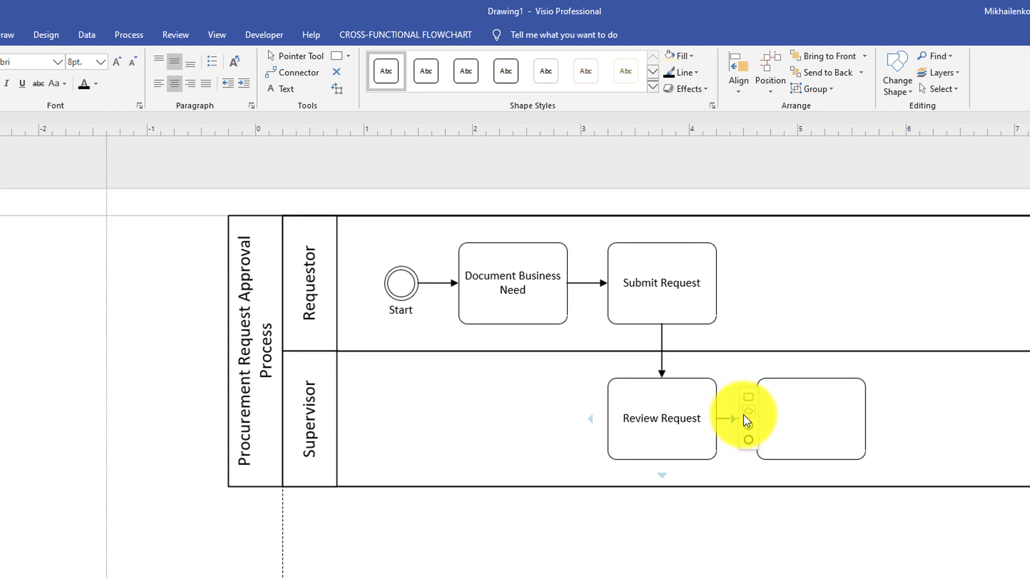
{"action": "left_click", "coordinate": [748, 412]}
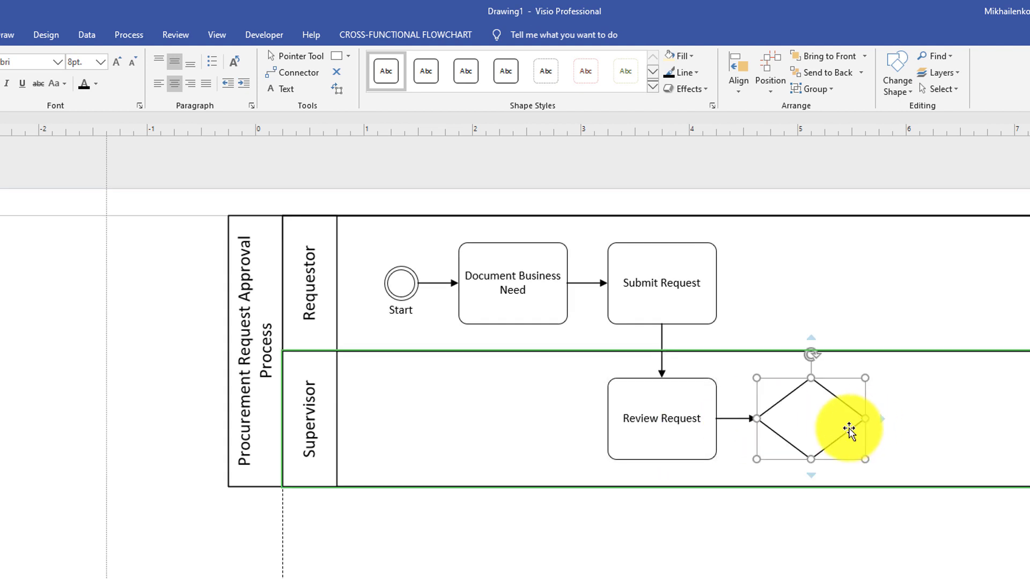
{"action": "type", "text": "Appro"}
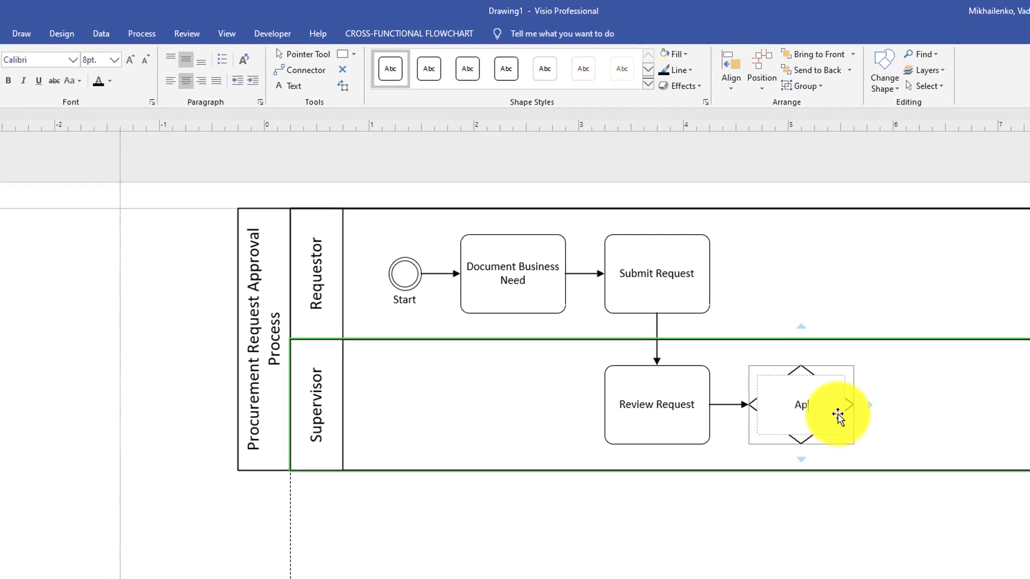
{"action": "type", "text": "ve?"}
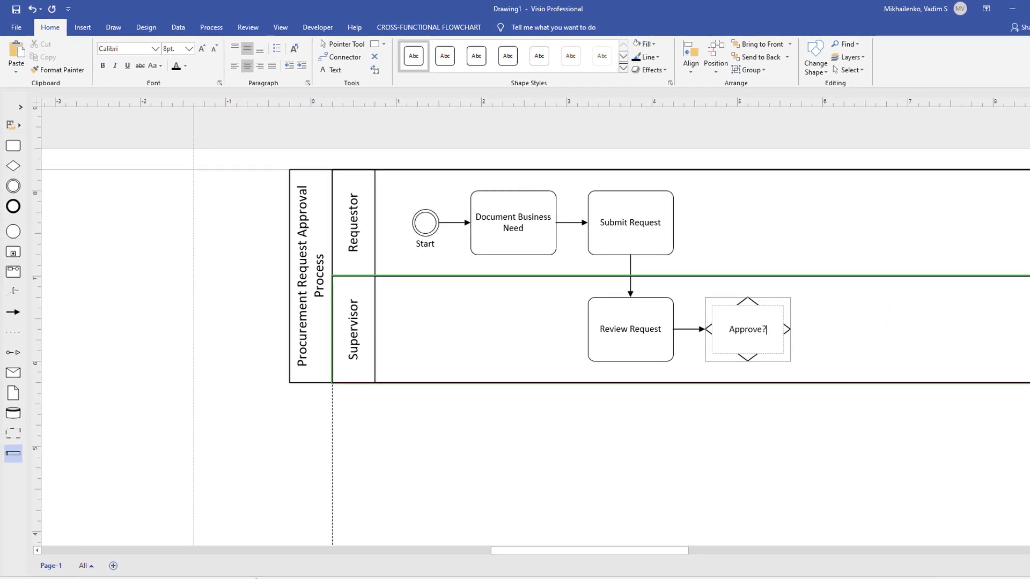
{"action": "left_click", "coordinate": [835, 354]}
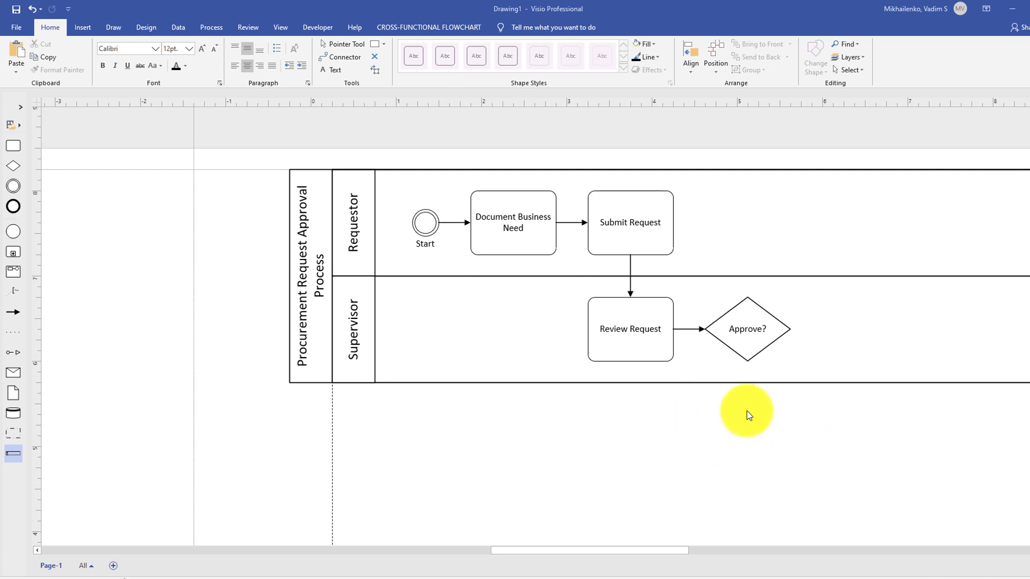
Add a 'Create Purchase Order (PO)' task above Approve? in the Requestor lane, plus an End event
{"action": "mouse_move", "coordinate": [748, 321]}
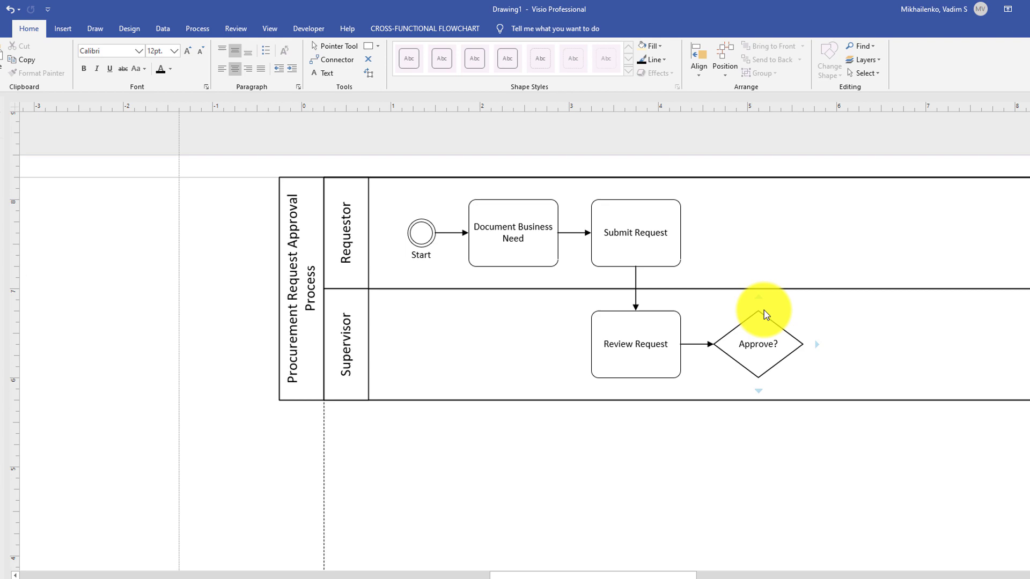
{"action": "mouse_move", "coordinate": [754, 292]}
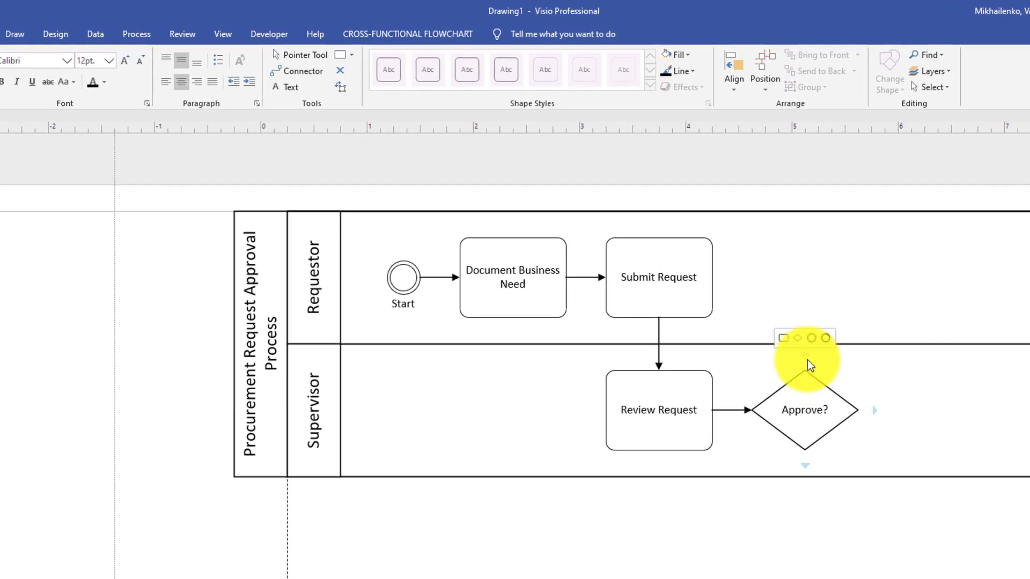
{"action": "left_click", "coordinate": [783, 337]}
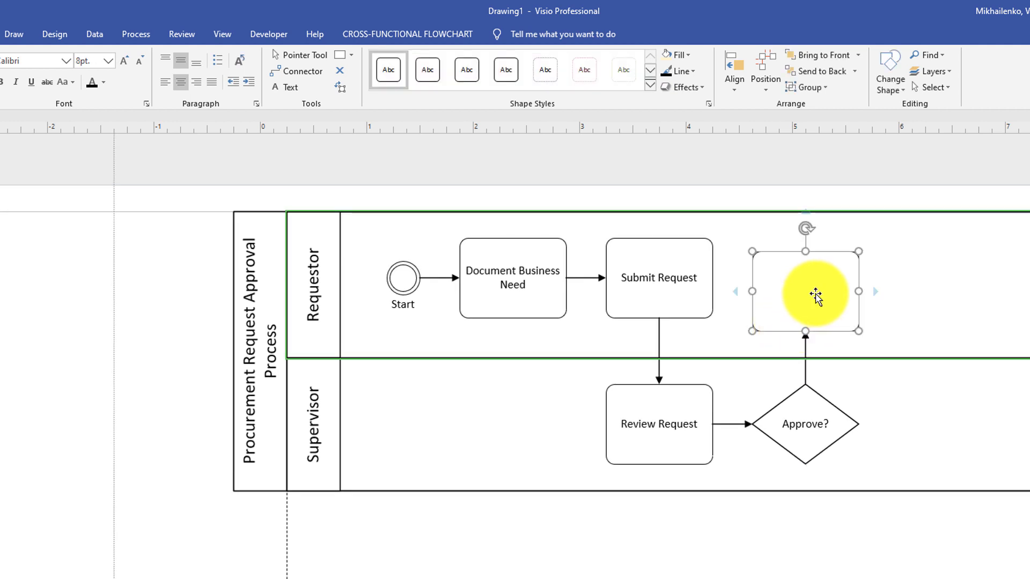
{"action": "type", "text": "Create Purchase Order (PO"}
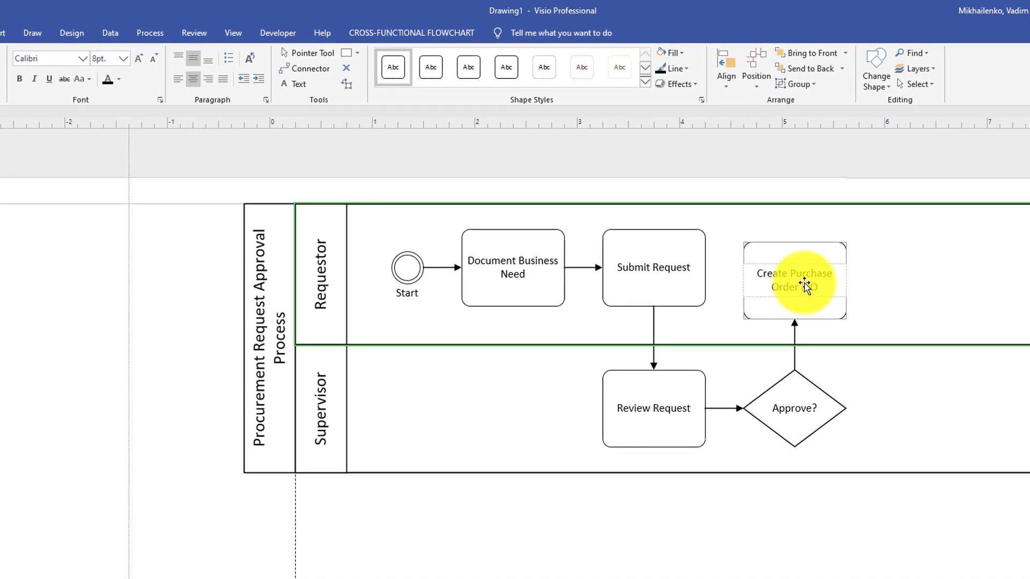
{"action": "type", "text": ")"}
{"action": "key", "text": "Escape"}
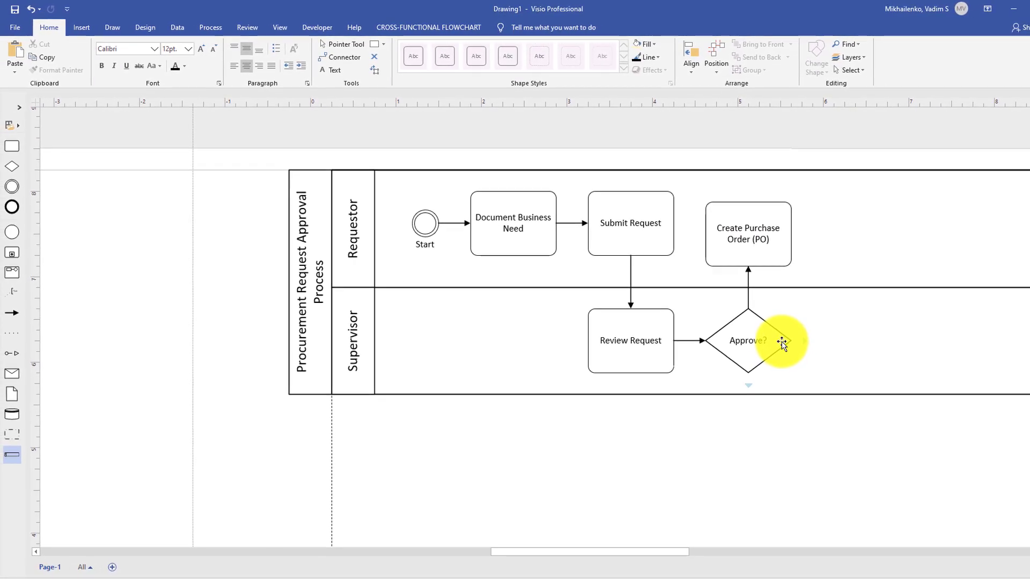
{"action": "left_click", "coordinate": [781, 344]}
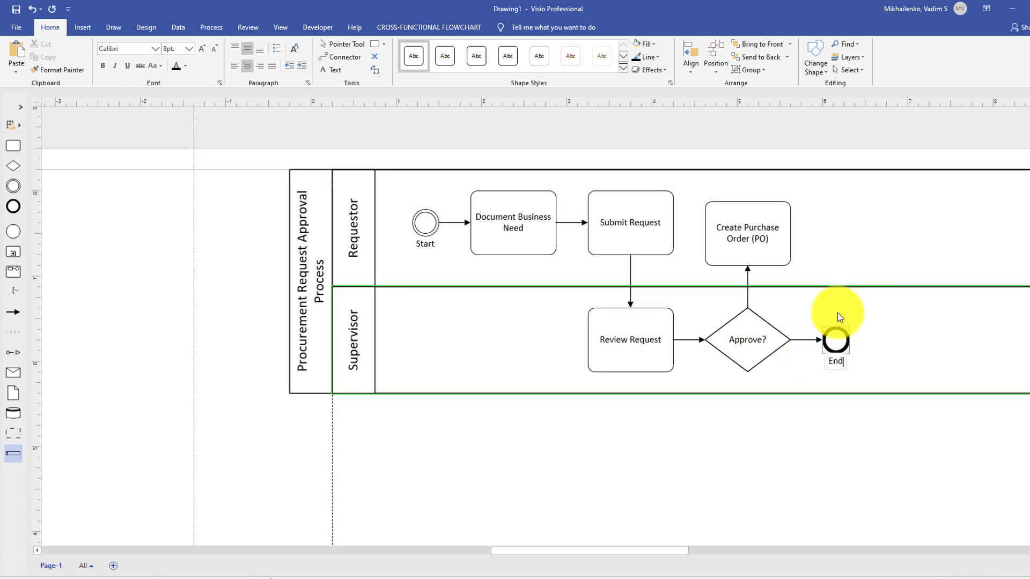
Connect Approve? back to Document Business Need and label the connector 'More Information Needed'
{"action": "left_click", "coordinate": [901, 350]}
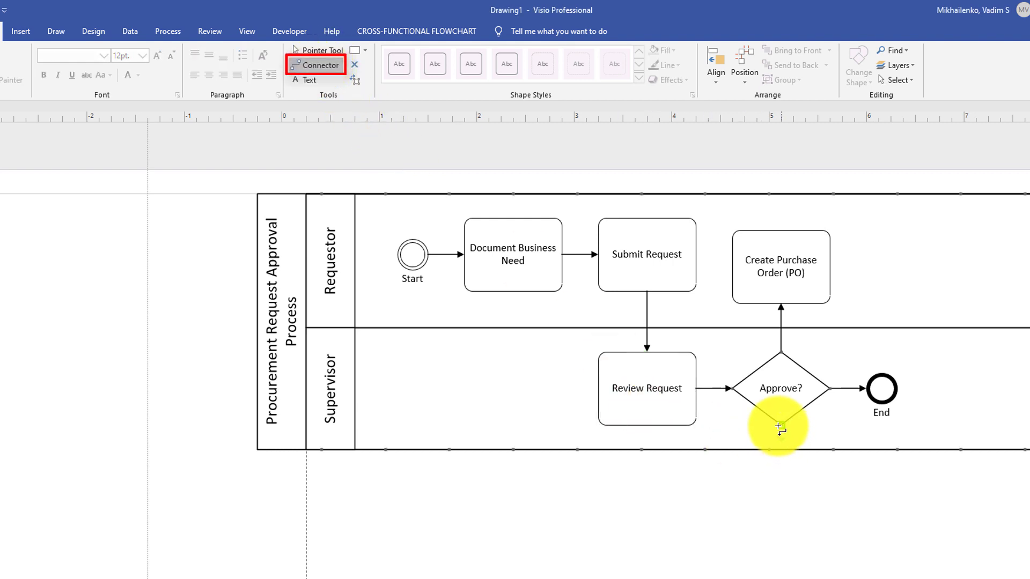
{"action": "left_click_drag", "start_coordinate": [779, 427], "coordinate": [513, 293]}
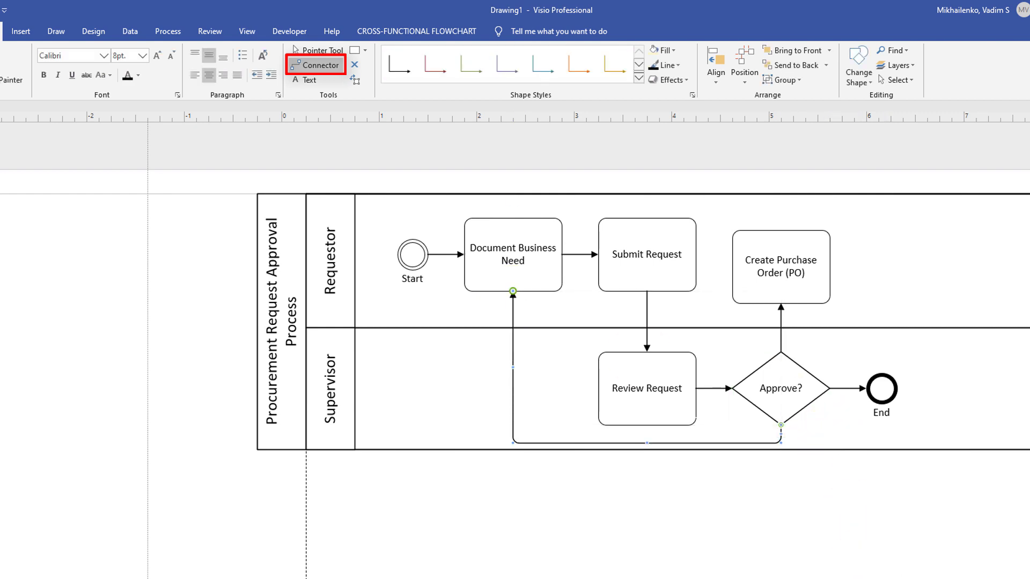
{"action": "left_click", "coordinate": [520, 412]}
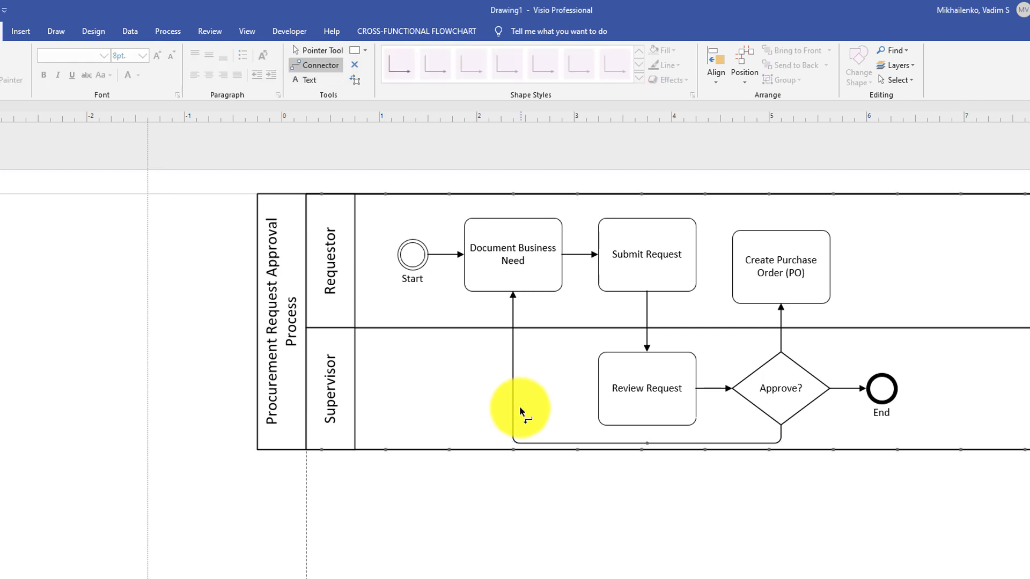
{"action": "left_click", "coordinate": [320, 50]}
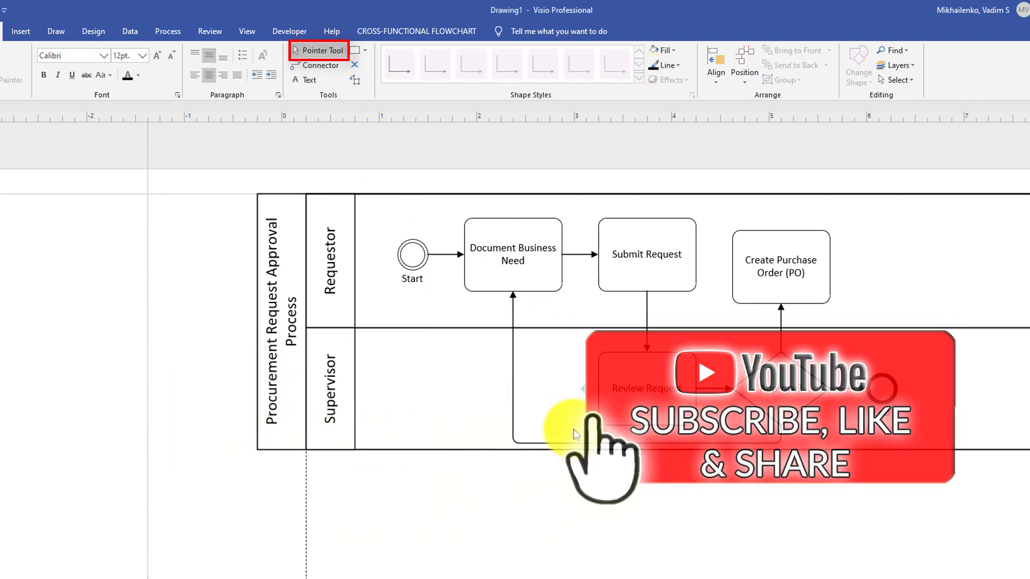
{"action": "double_click", "coordinate": [513, 419]}
{"action": "type", "text": "More Inform"}
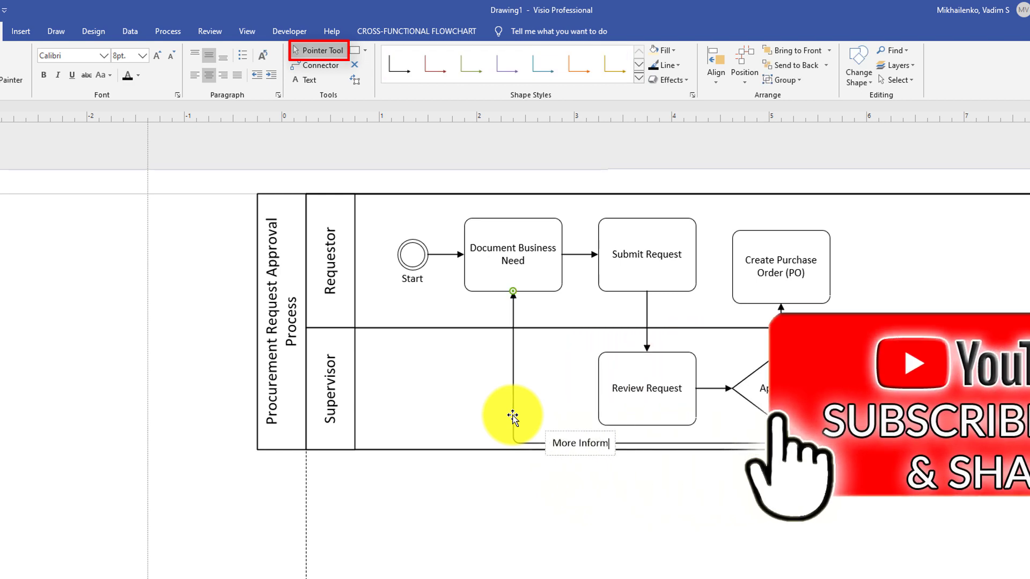
{"action": "type", "text": "ation Needed"}
{"action": "left_click", "coordinate": [742, 492]}
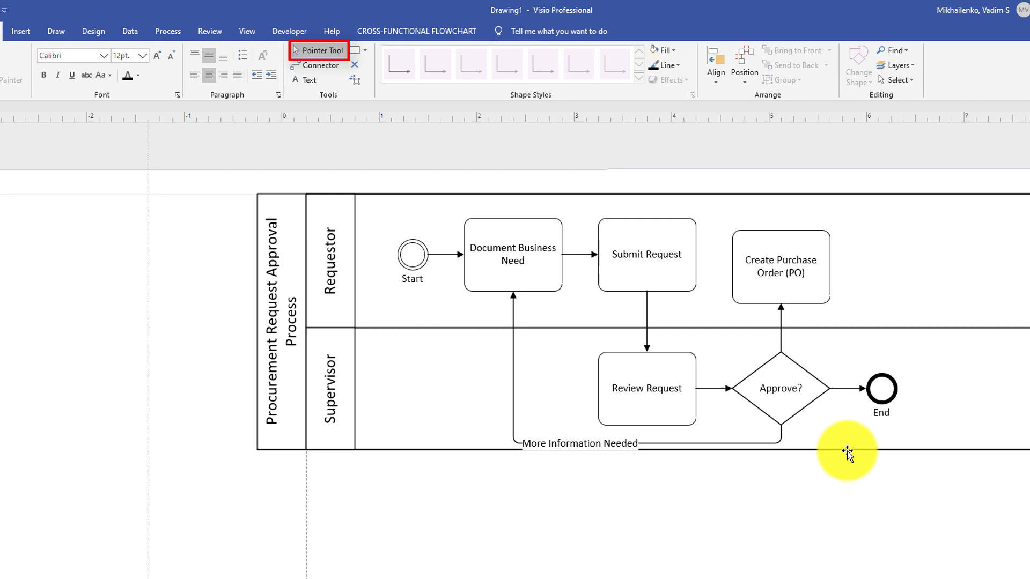
Make the pool taller and nudge Create Purchase Order (PO) upward
{"action": "left_click_drag", "start_coordinate": [849, 462], "coordinate": [848, 471]}
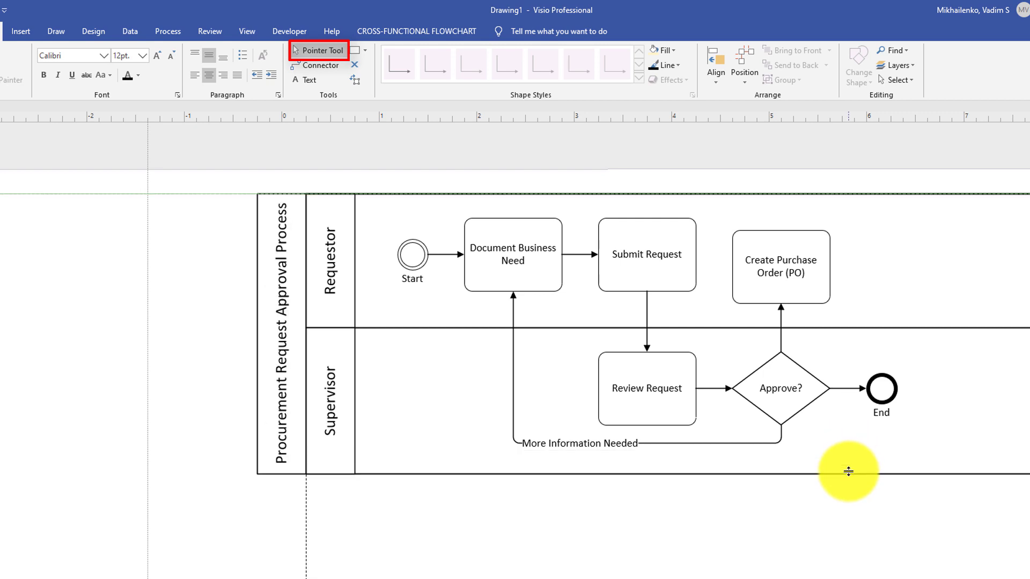
{"action": "scroll", "coordinate": [928, 294], "scroll_direction": "right", "scroll_amount": 3}
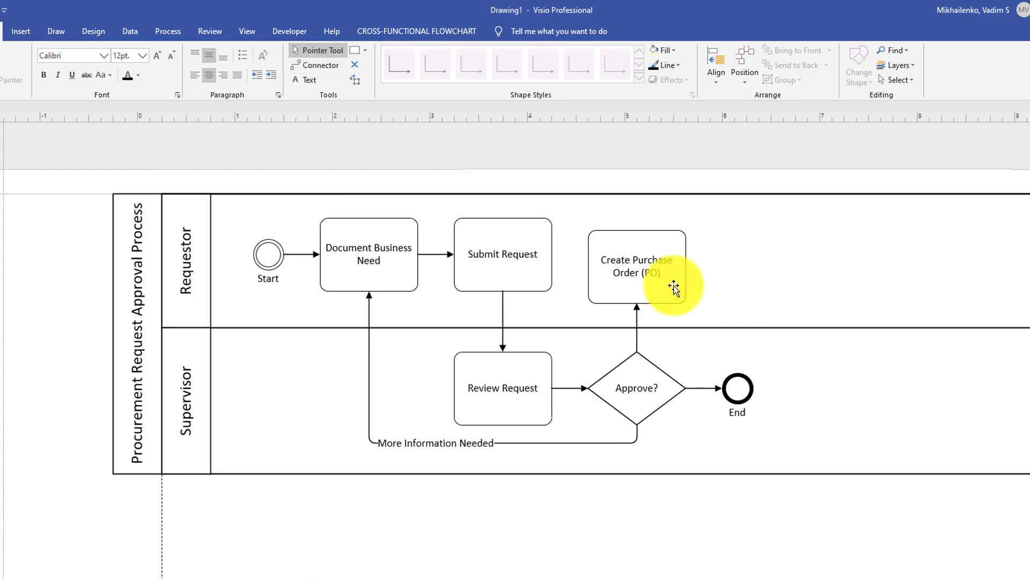
{"action": "left_click_drag", "start_coordinate": [674, 284], "coordinate": [664, 258]}
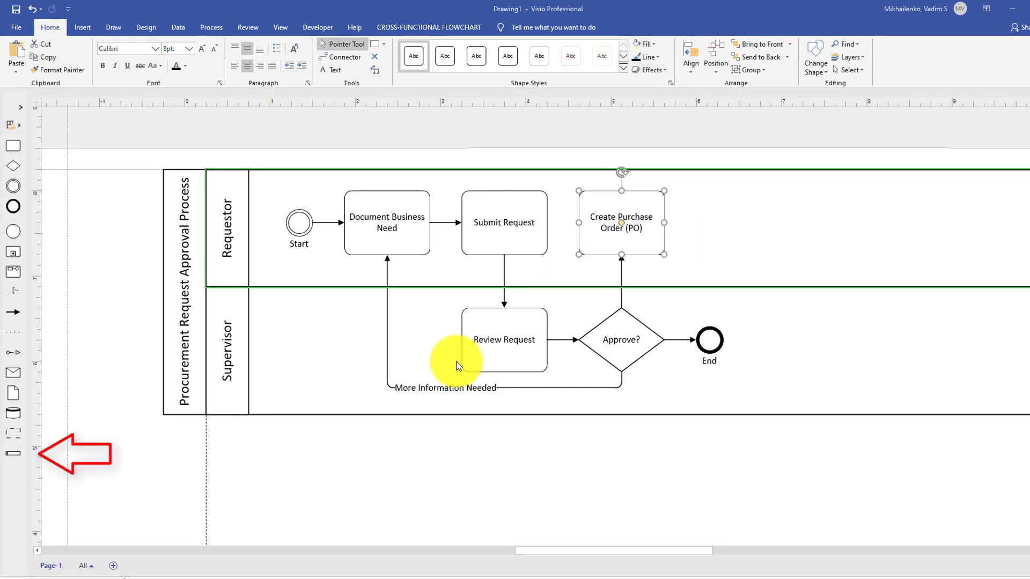
Add a third swimlane below Supervisor and name it 'Procurement'
{"action": "left_click_drag", "start_coordinate": [13, 453], "coordinate": [1012, 487]}
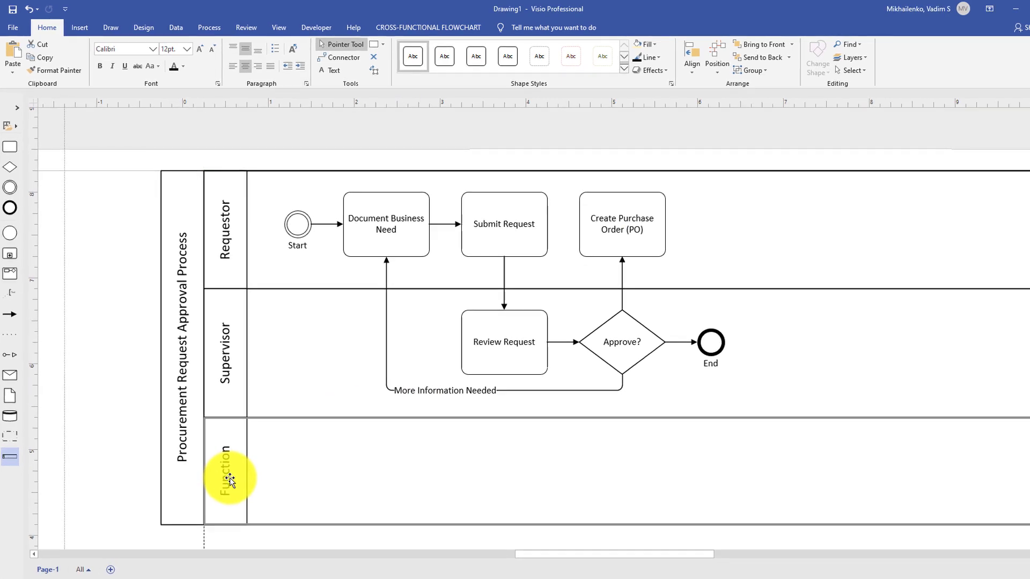
{"action": "double_click", "coordinate": [224, 482]}
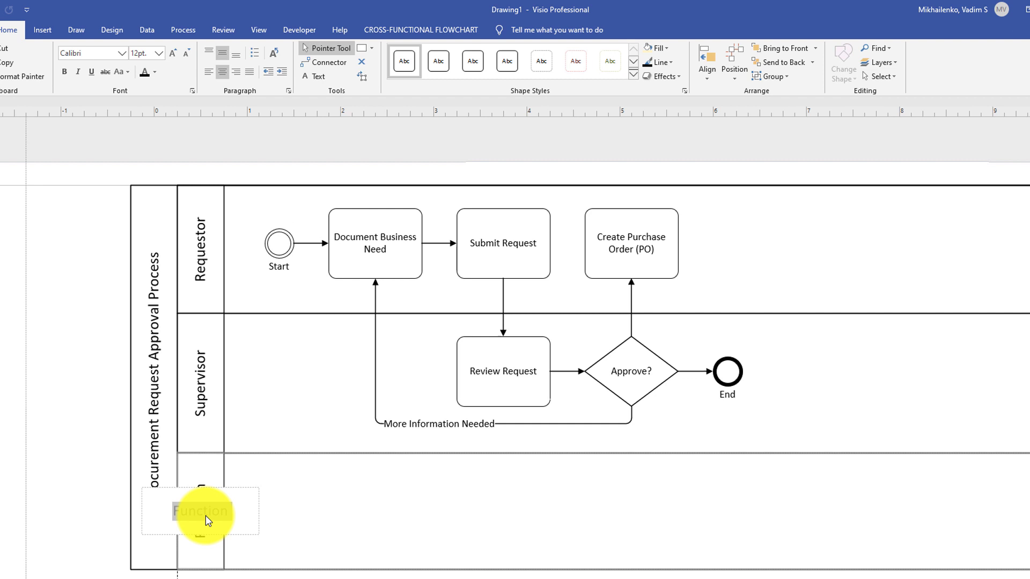
{"action": "type", "text": "Procurement"}
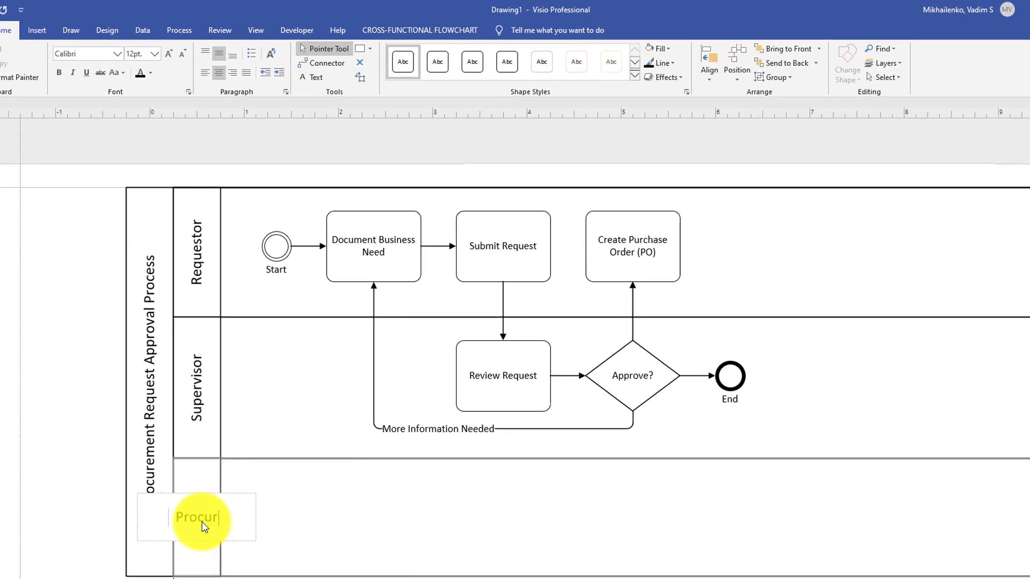
{"action": "key", "text": "Escape"}
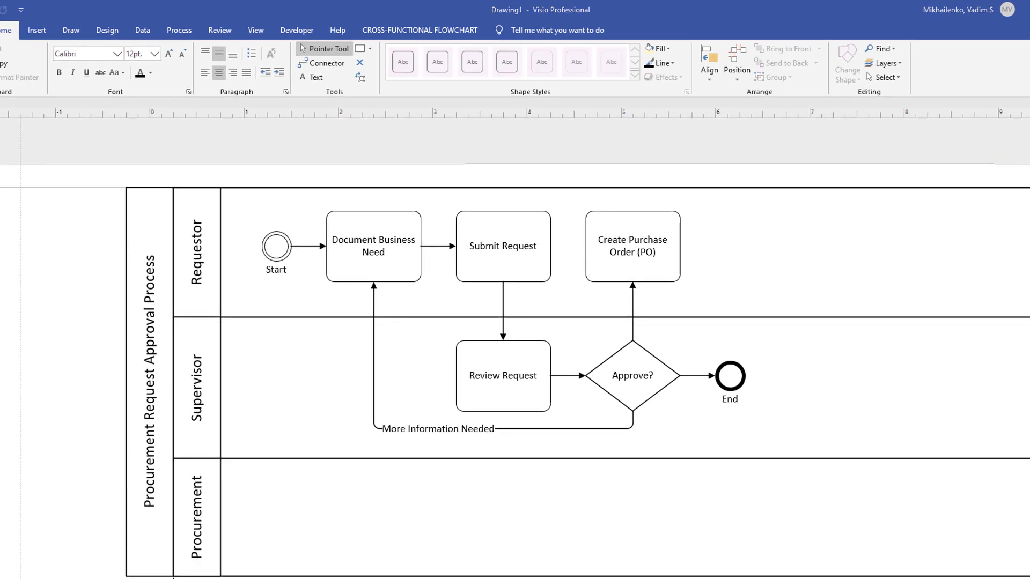
Add 'Complete Purchase' after Create Purchase Order (PO) in Procurement, reattach its connector, and append an End event
{"action": "left_click", "coordinate": [681, 270]}
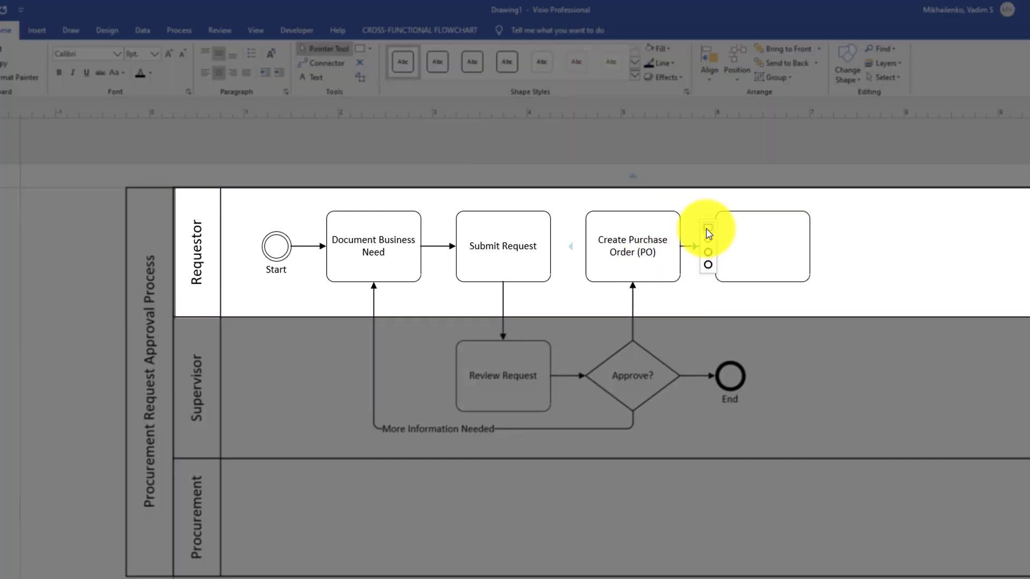
{"action": "left_click", "coordinate": [735, 234]}
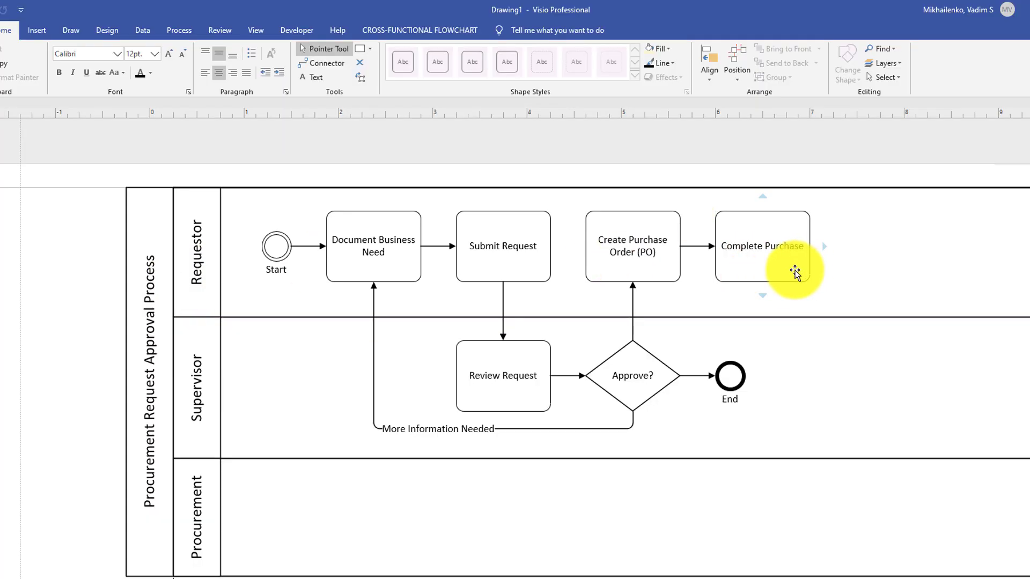
{"action": "left_click_drag", "start_coordinate": [795, 273], "coordinate": [903, 542]}
{"action": "left_click", "coordinate": [772, 516]}
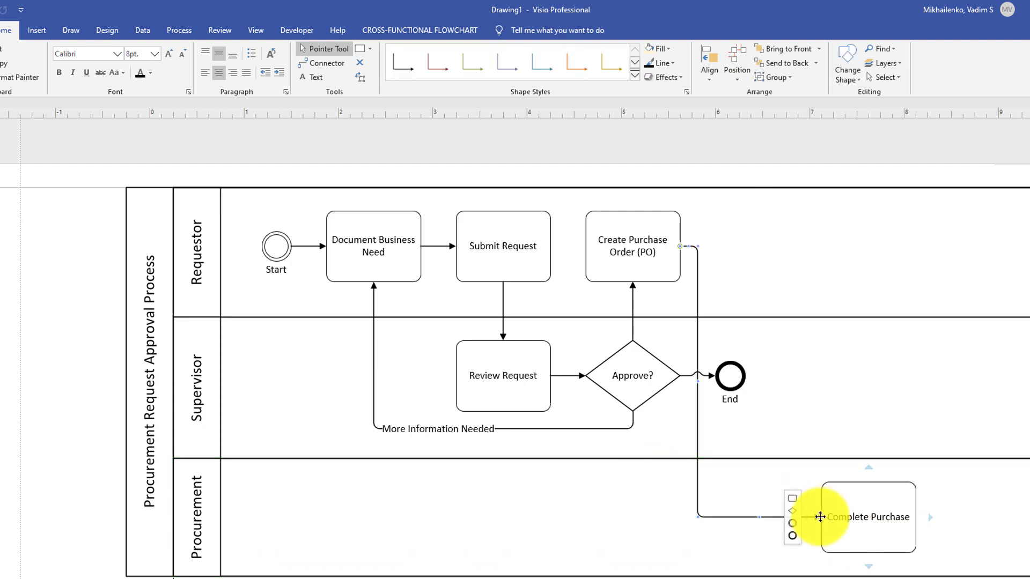
{"action": "left_click_drag", "start_coordinate": [819, 517], "coordinate": [865, 479]}
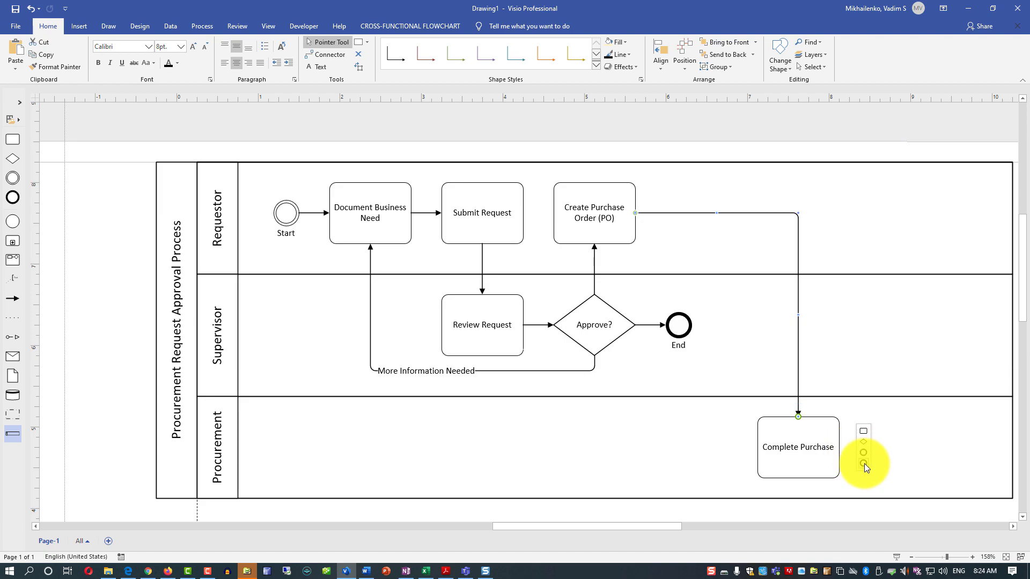
{"action": "left_click", "coordinate": [864, 464]}
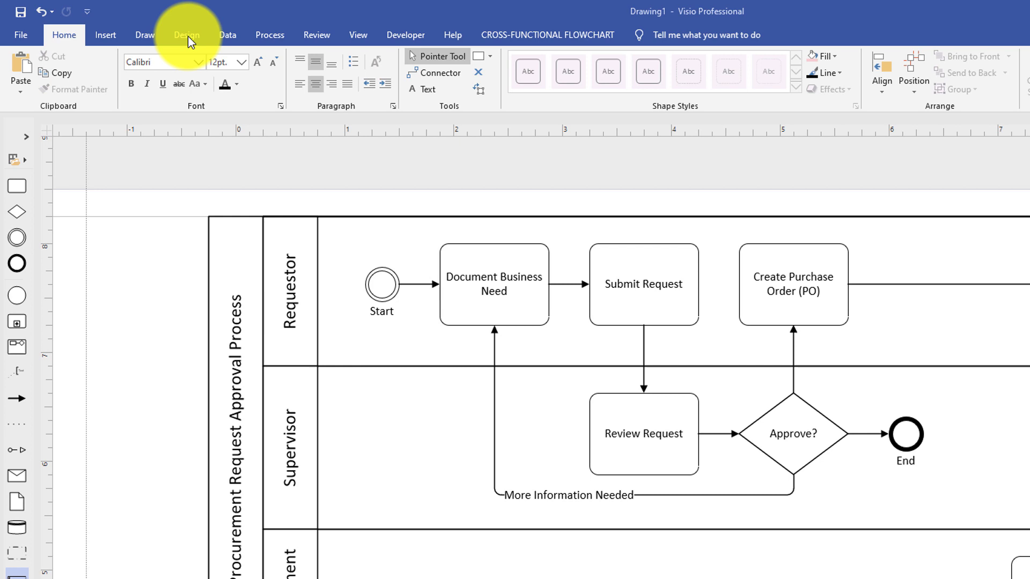
Apply the blue Linear theme from the Design tab and expand the theme variants gallery
{"action": "left_click", "coordinate": [194, 37]}
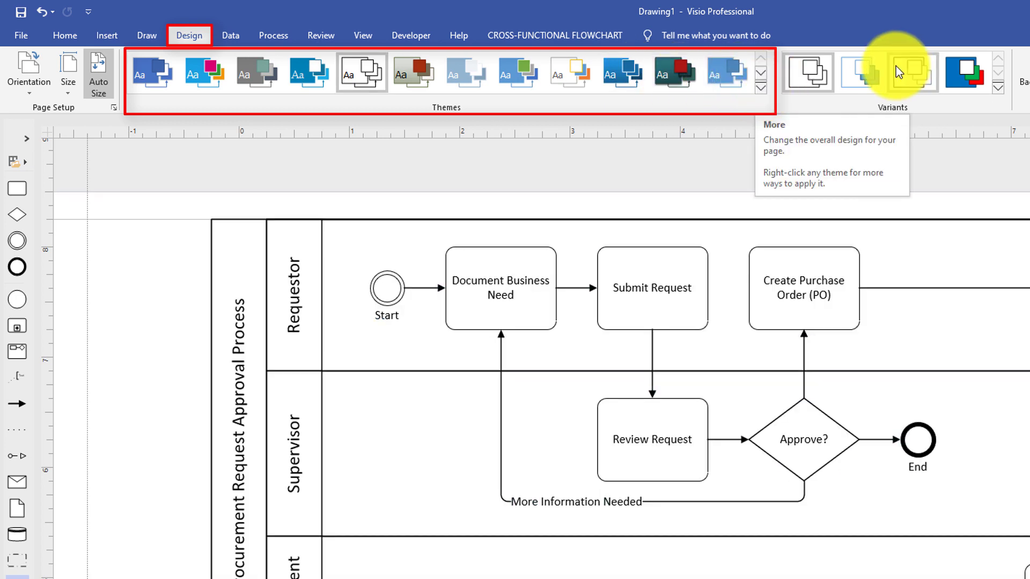
{"action": "left_click", "coordinate": [204, 73]}
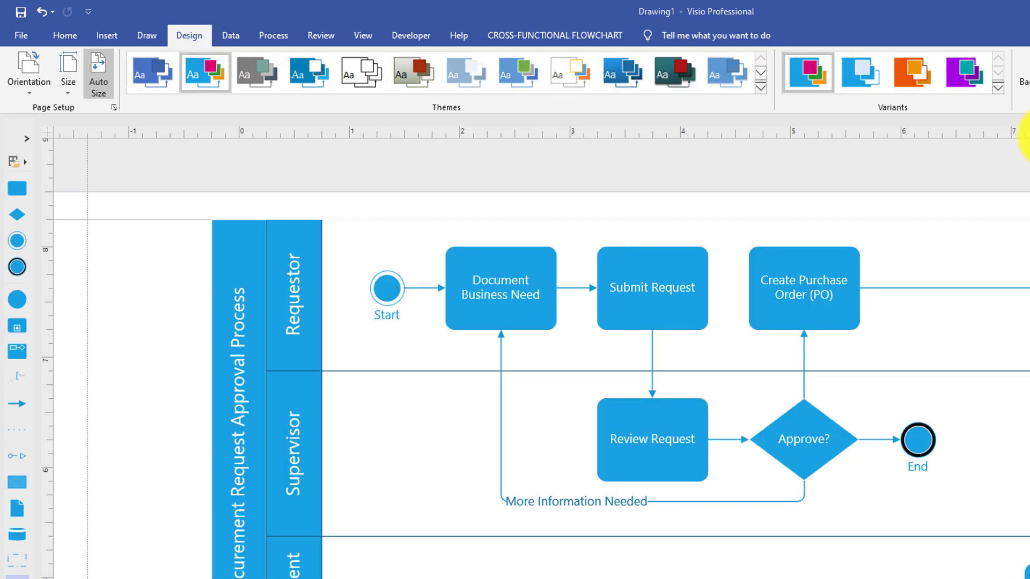
{"action": "left_click", "coordinate": [999, 90]}
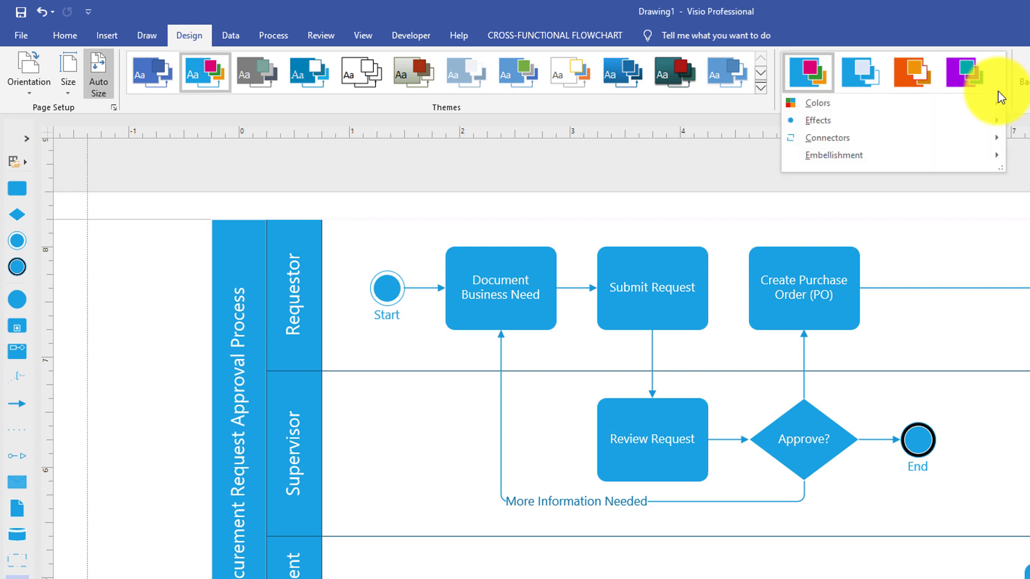